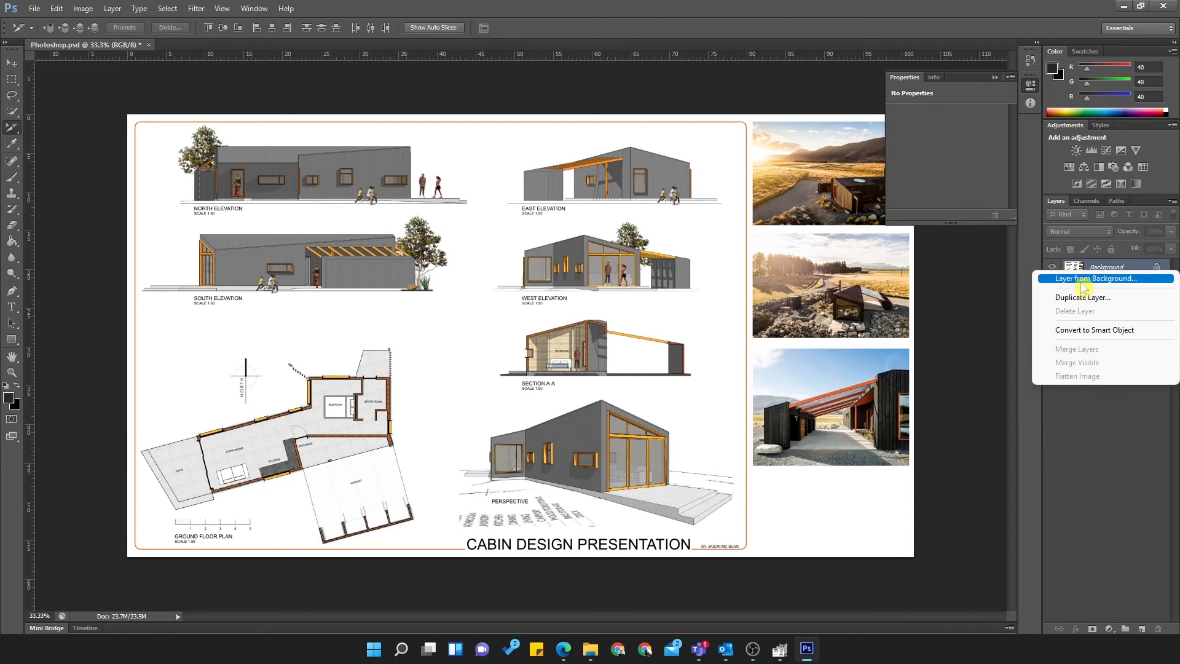
Step: Convert the Background into a regular layer and activate the Slice Select tool
click(693, 209)
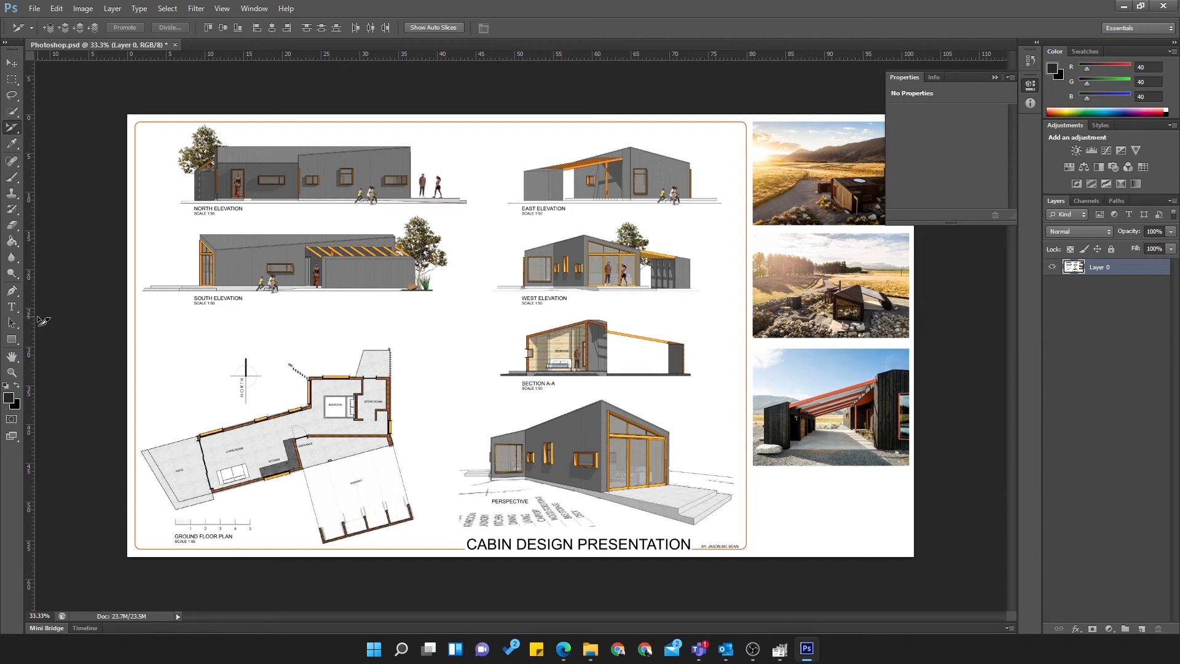
click(12, 128)
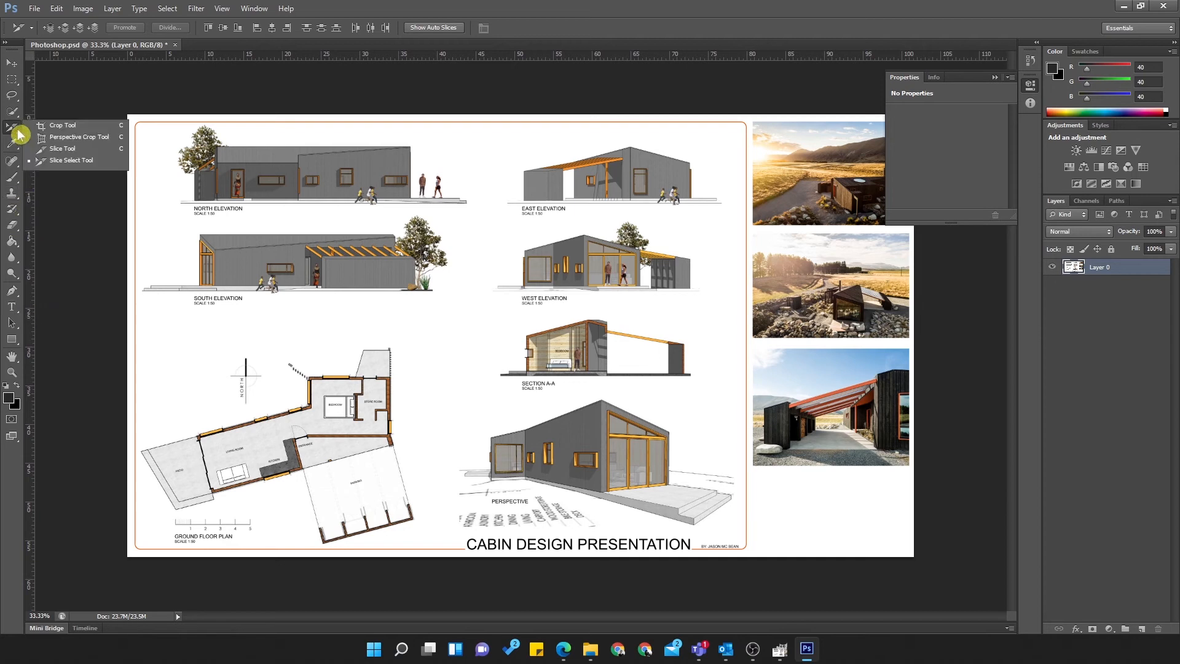
click(65, 166)
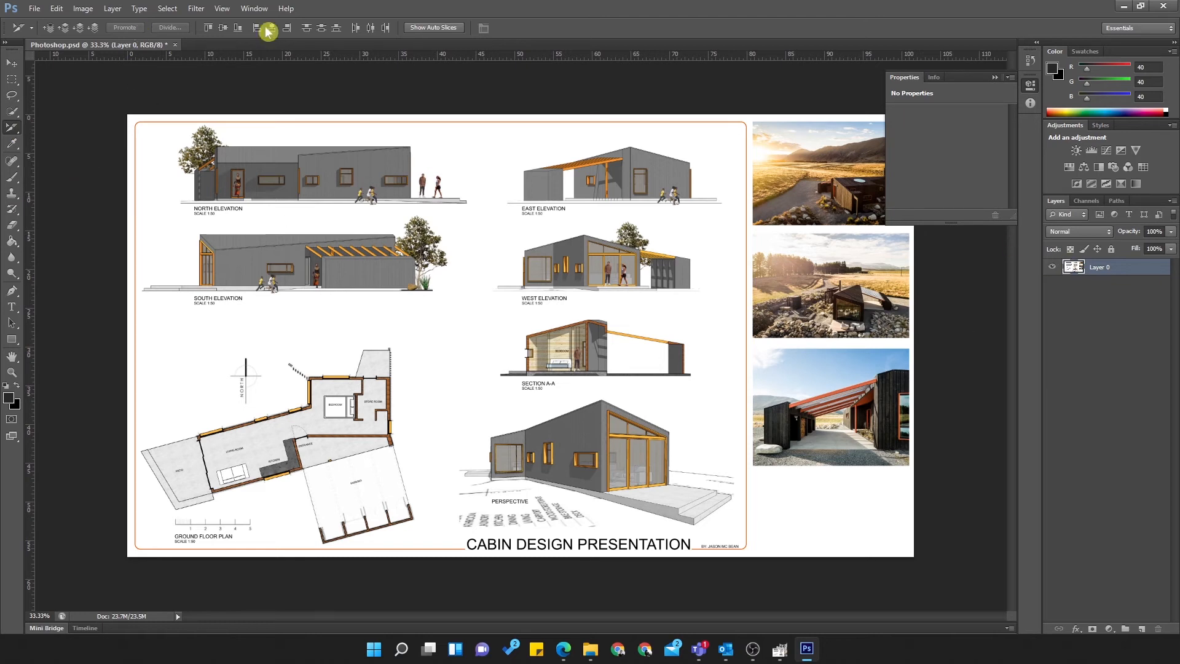
Step: Select the slice covering the whole presentation board and show the auto slices
click(424, 30)
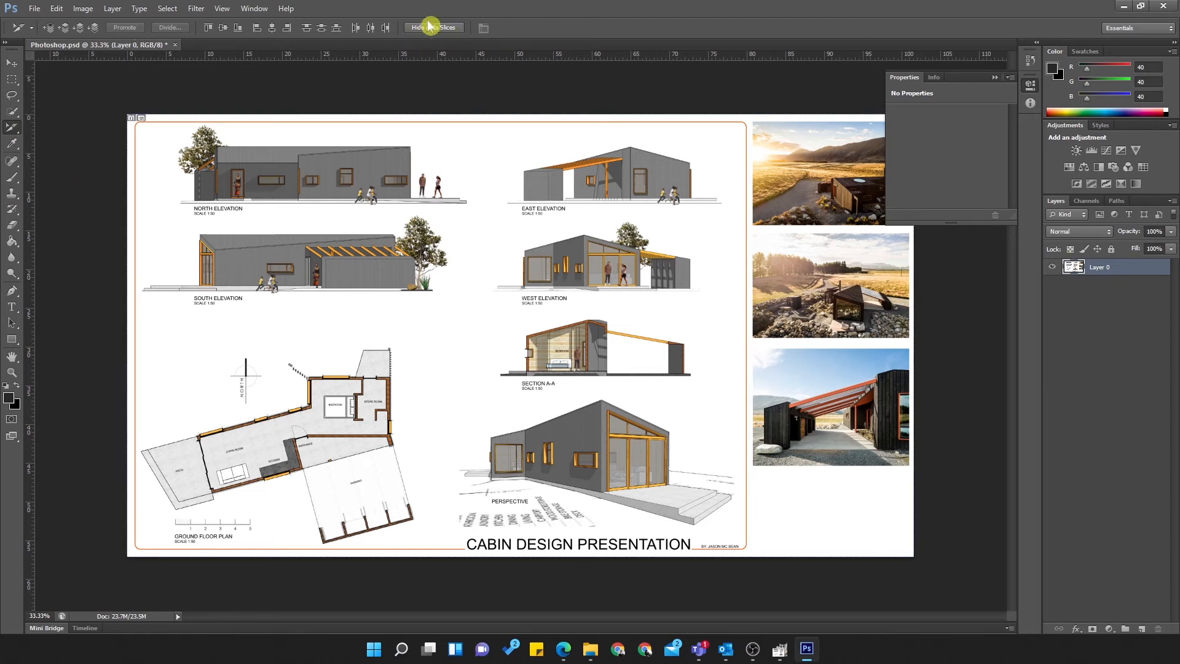
click(428, 30)
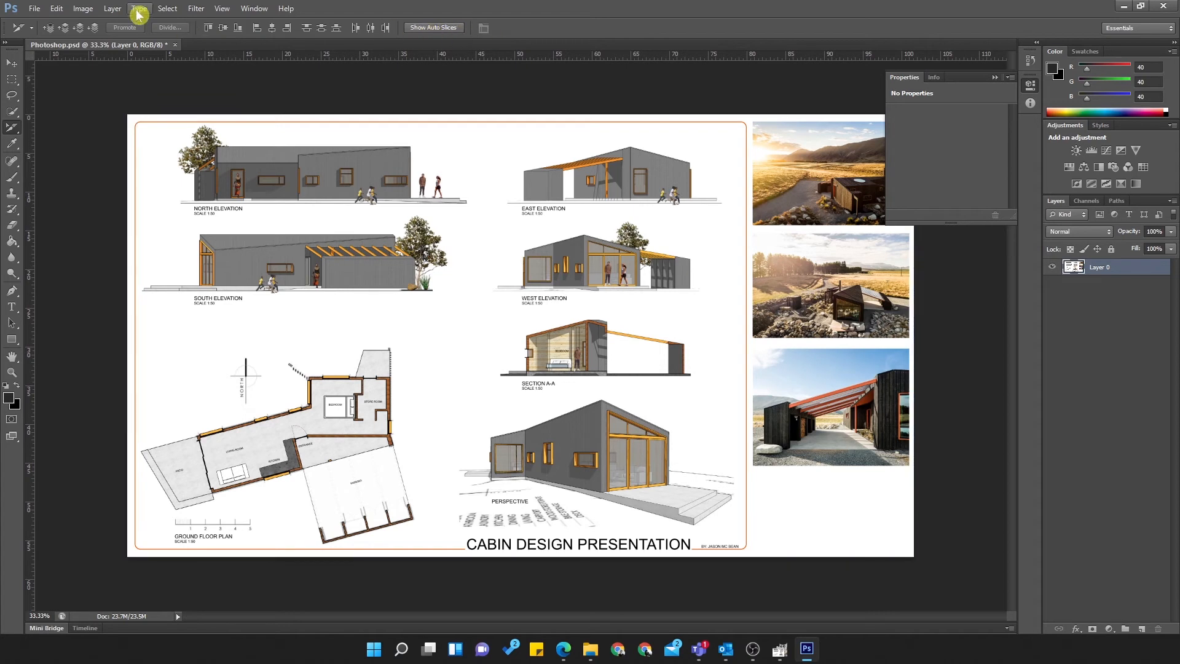
click(543, 268)
click(166, 32)
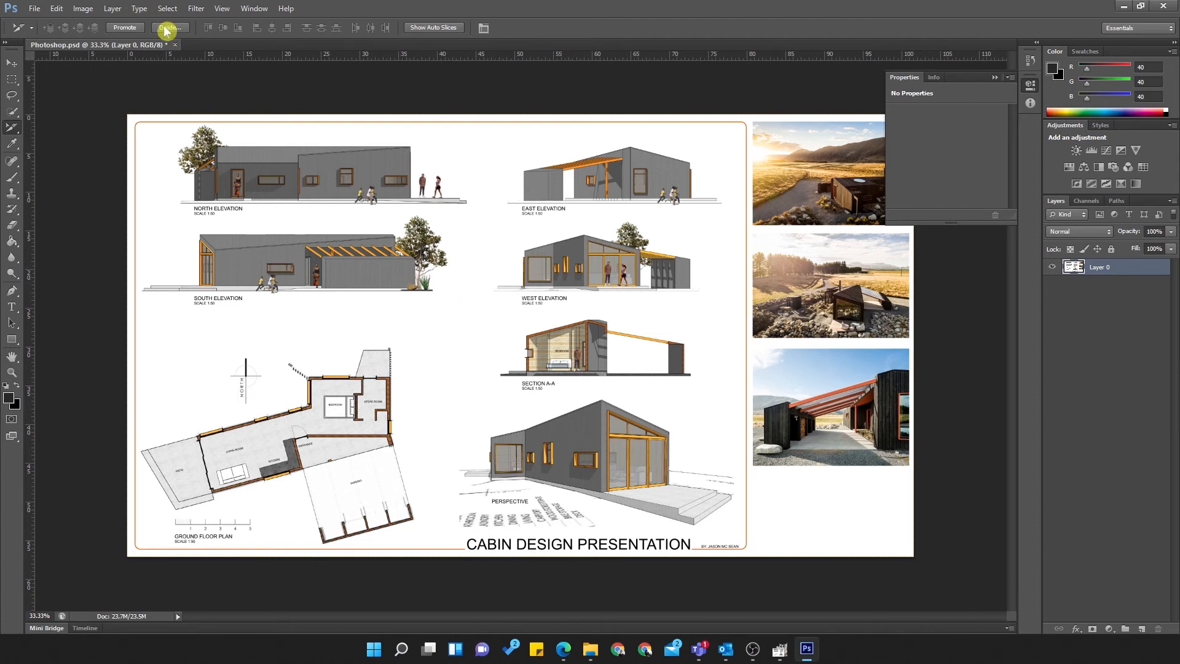
click(451, 32)
click(448, 31)
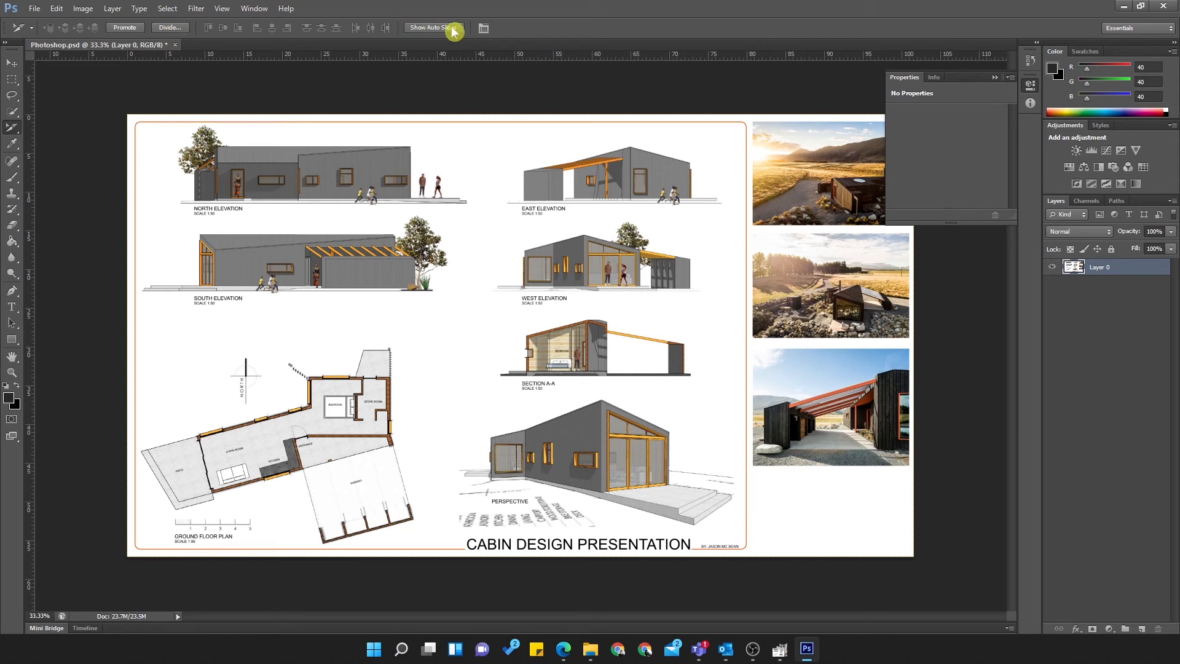
click(441, 33)
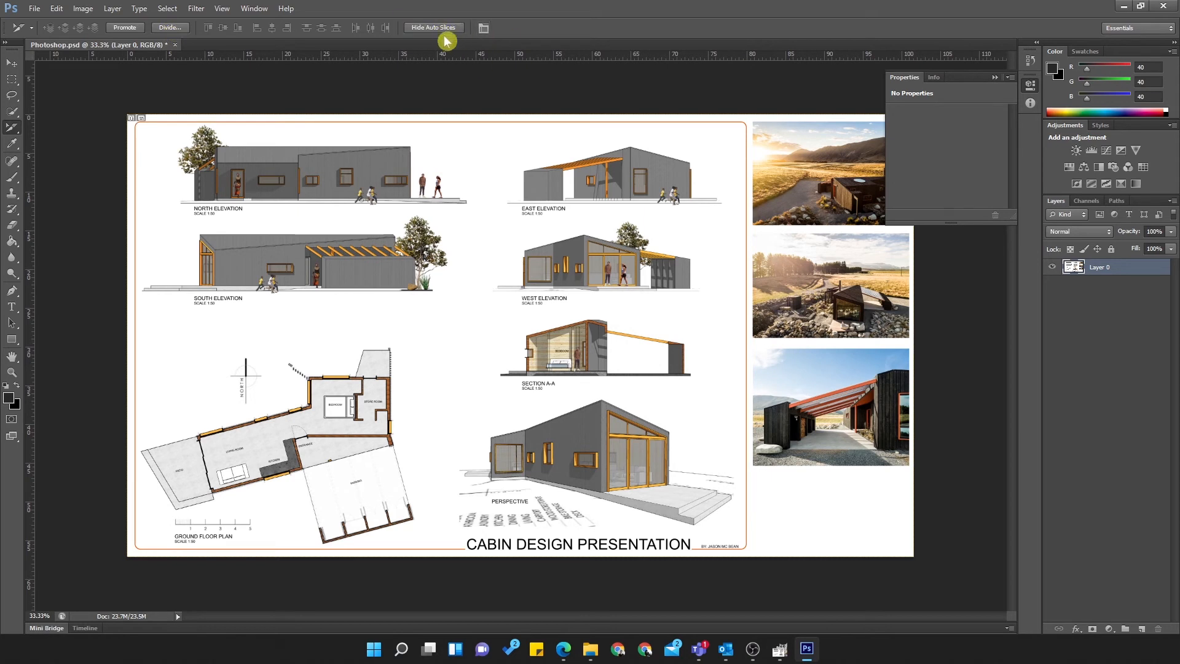
Step: Divide the board's slice into 2 evenly spaced slices down and 3 across, and return to the Move tool
click(171, 28)
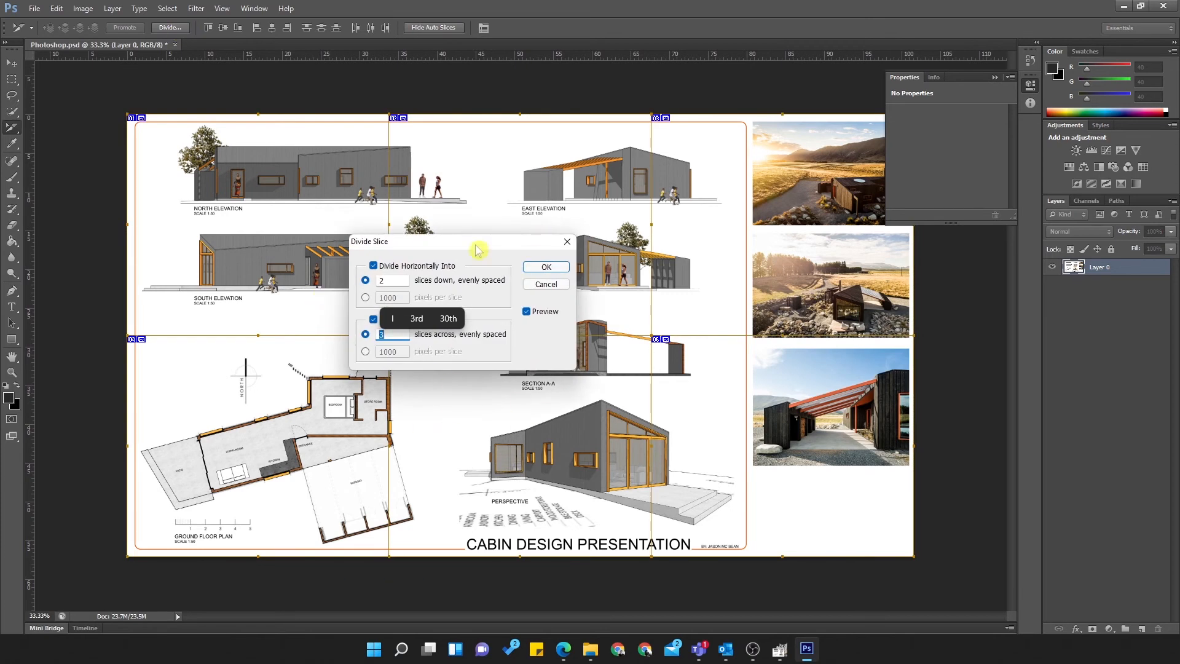
click(374, 266)
click(373, 320)
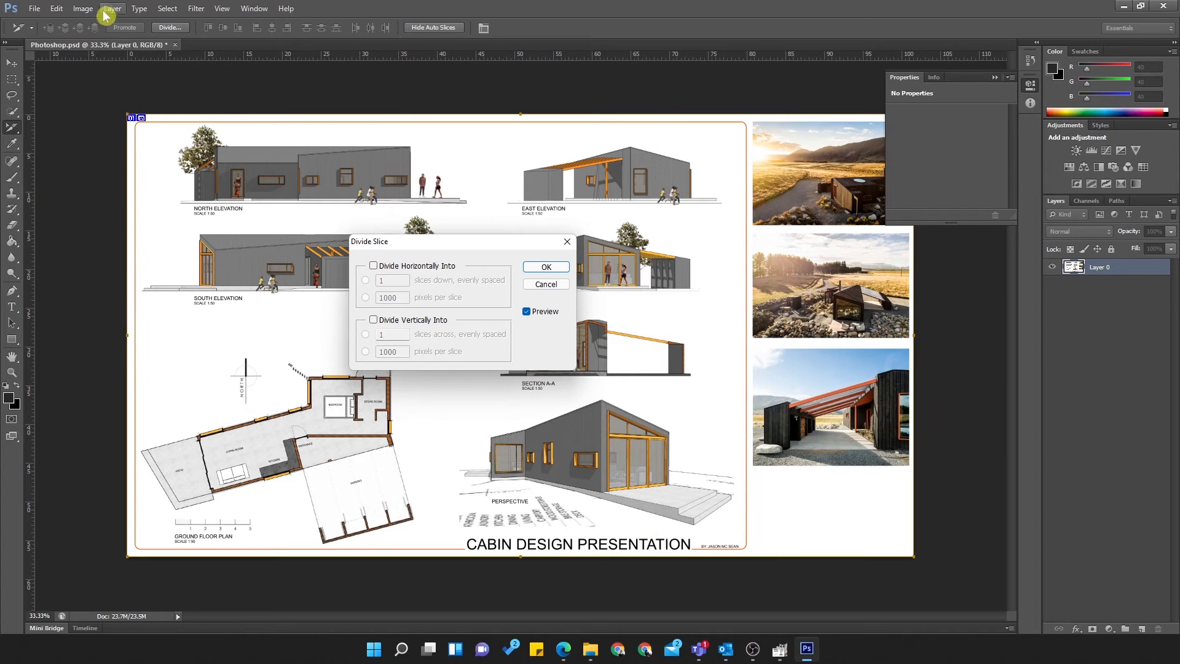
click(373, 266)
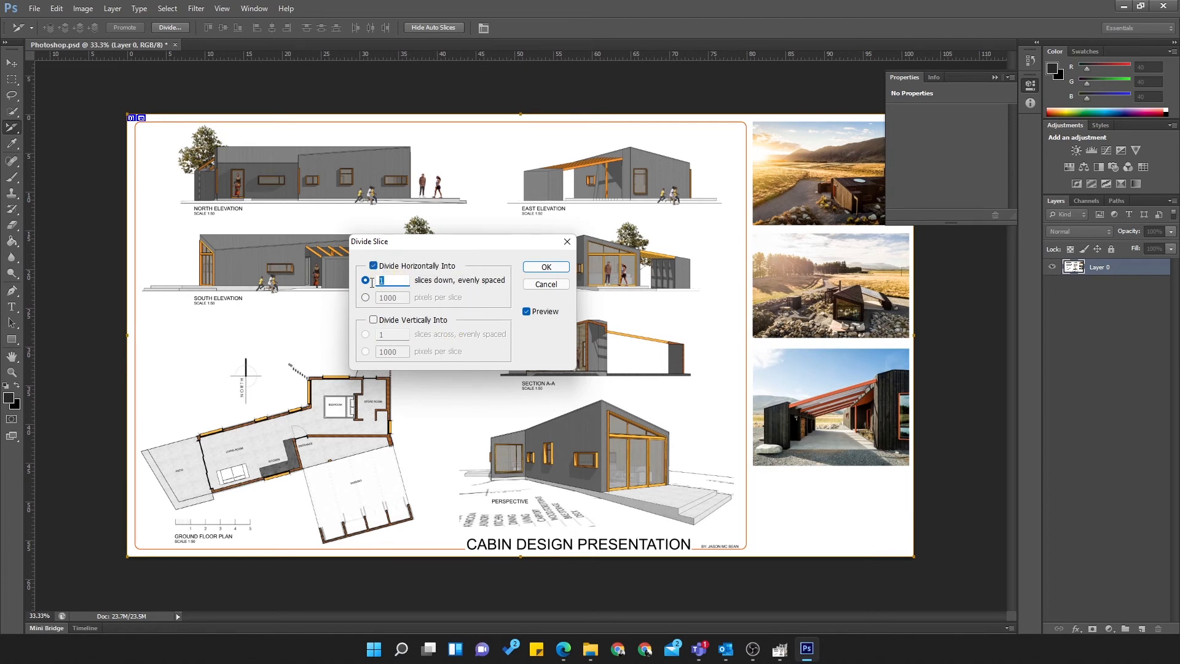
text(2)
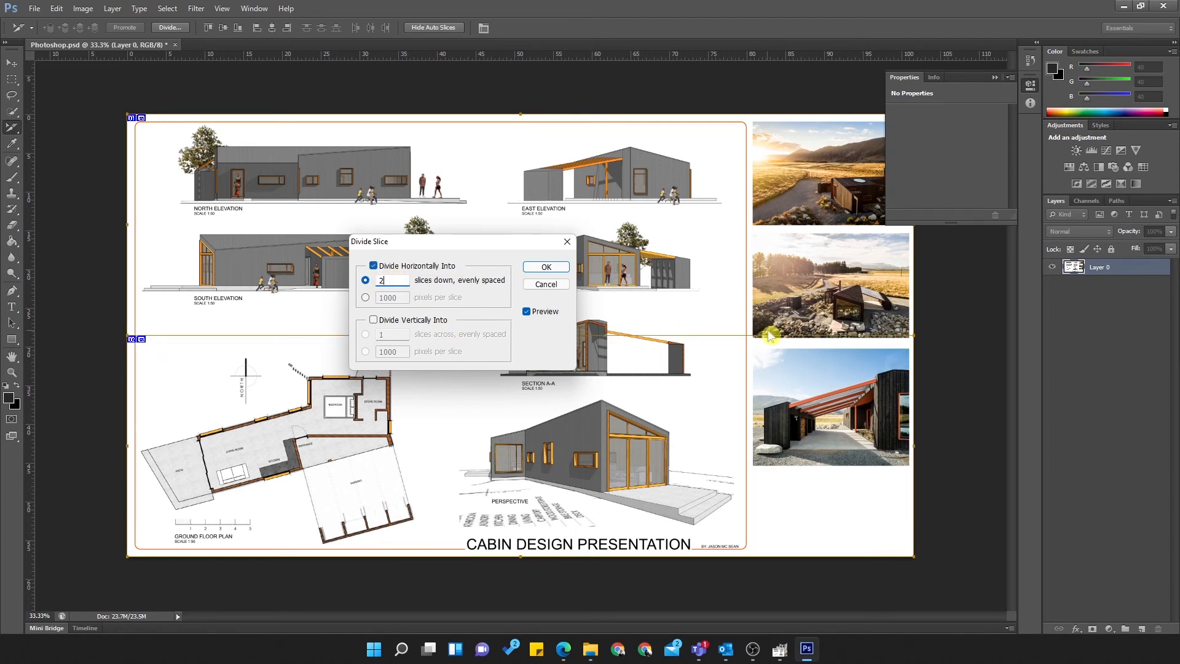
click(374, 320)
text(3)
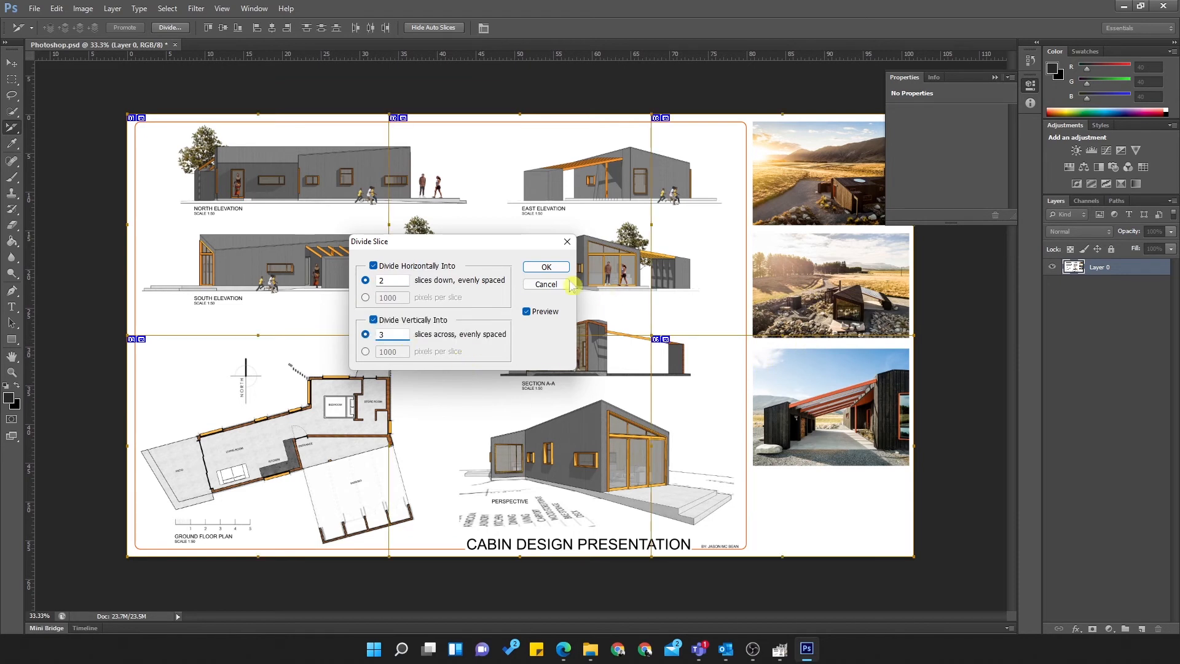
click(554, 268)
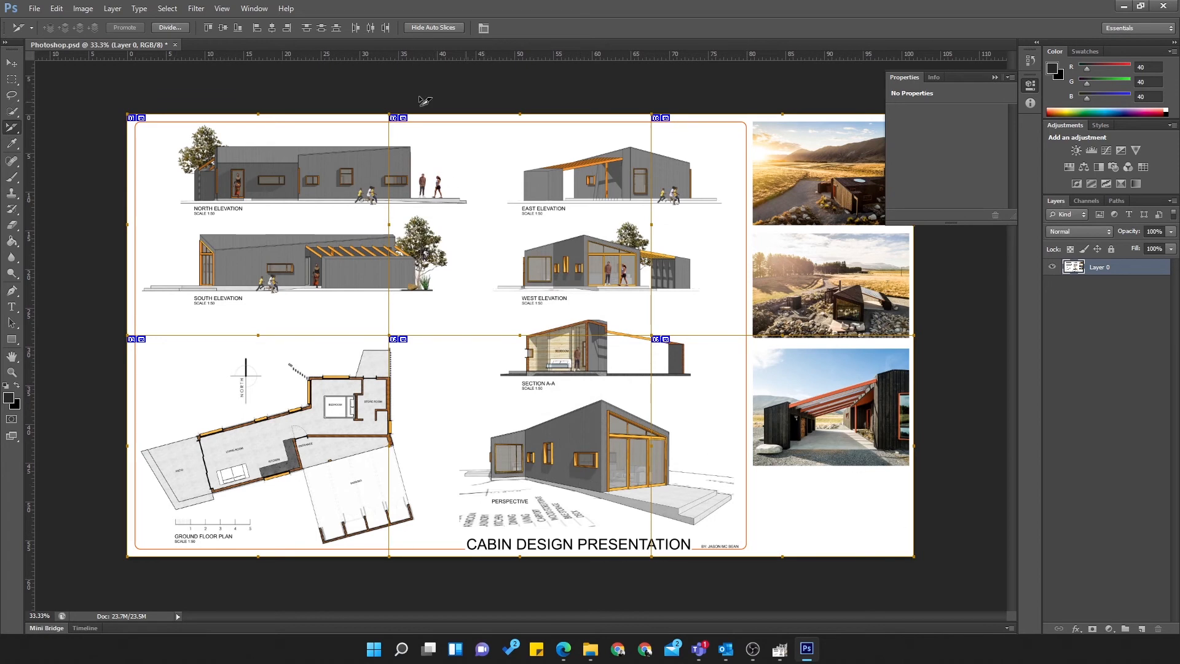
click(11, 63)
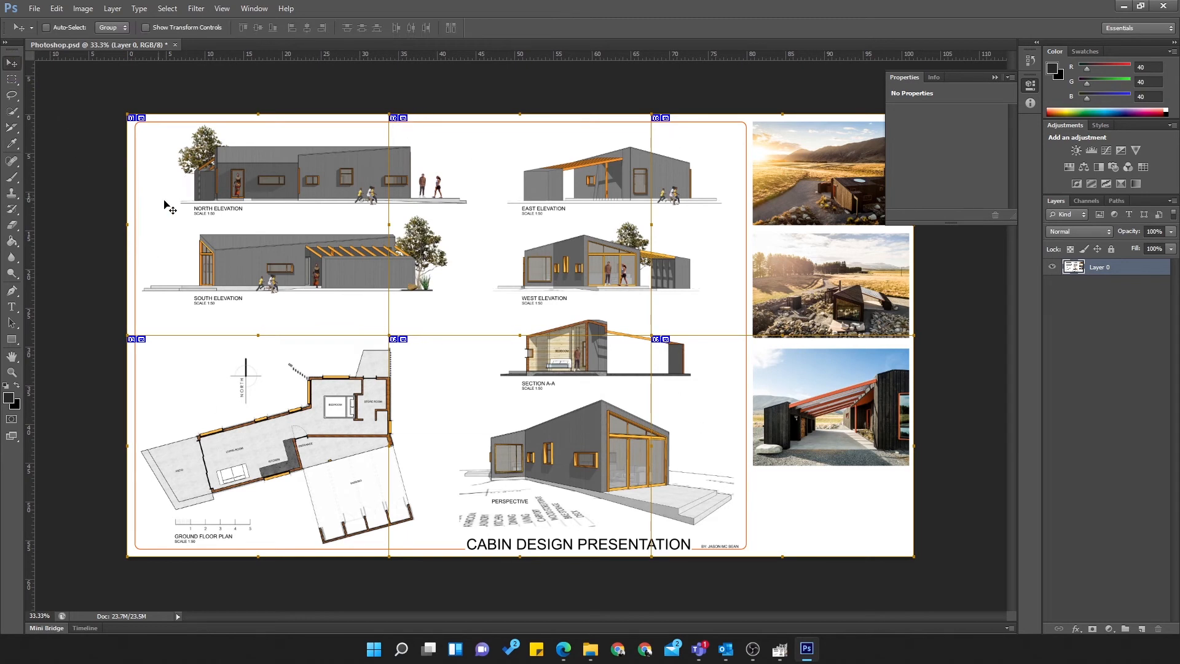
Step: Export all slices for web to the Desktop as Photoshop.jpg, images only, in JPEG format at maximum quality 100
click(36, 9)
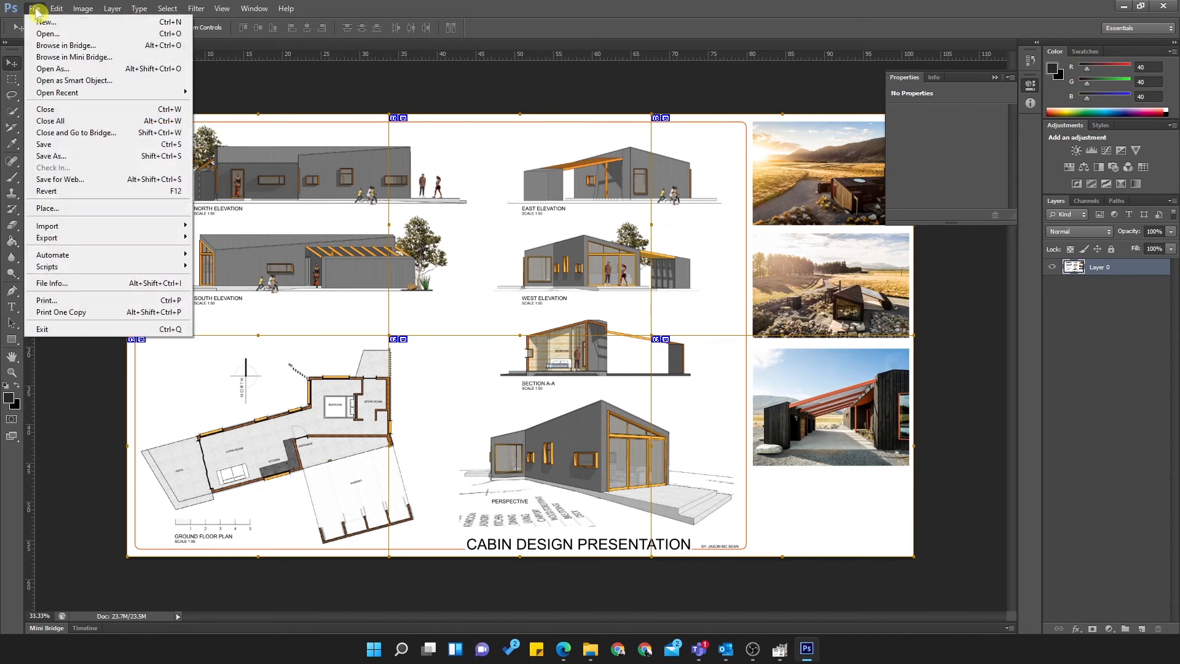
click(61, 180)
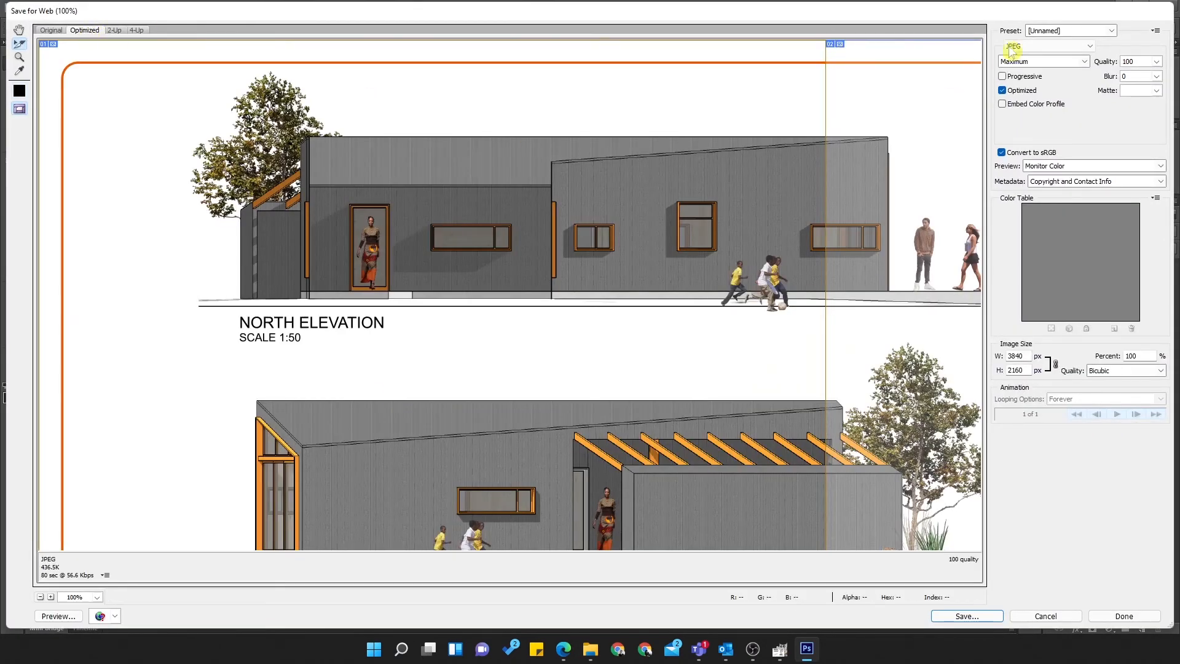
click(1081, 45)
click(1024, 66)
click(1112, 32)
click(1111, 32)
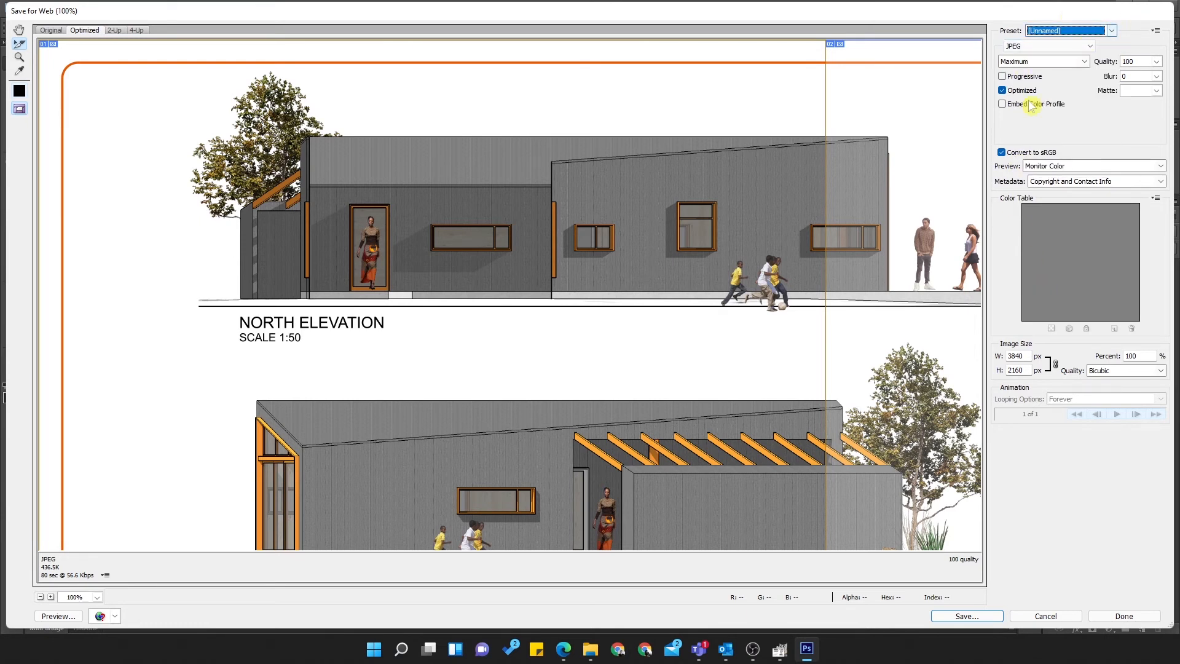
click(976, 617)
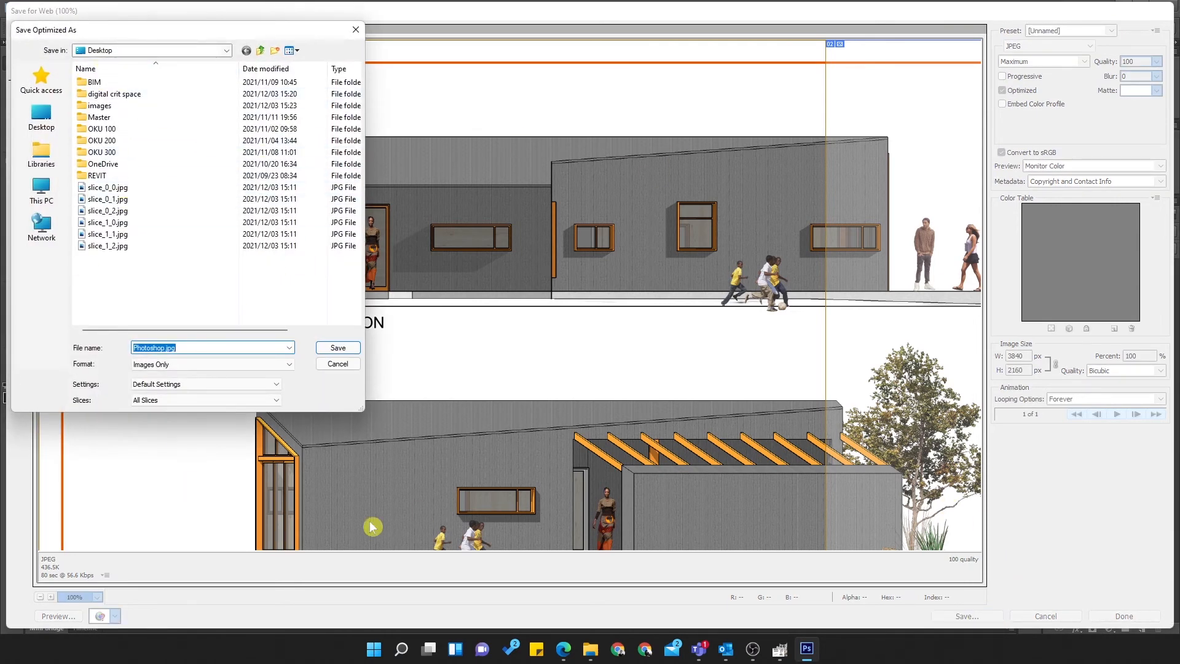
click(338, 365)
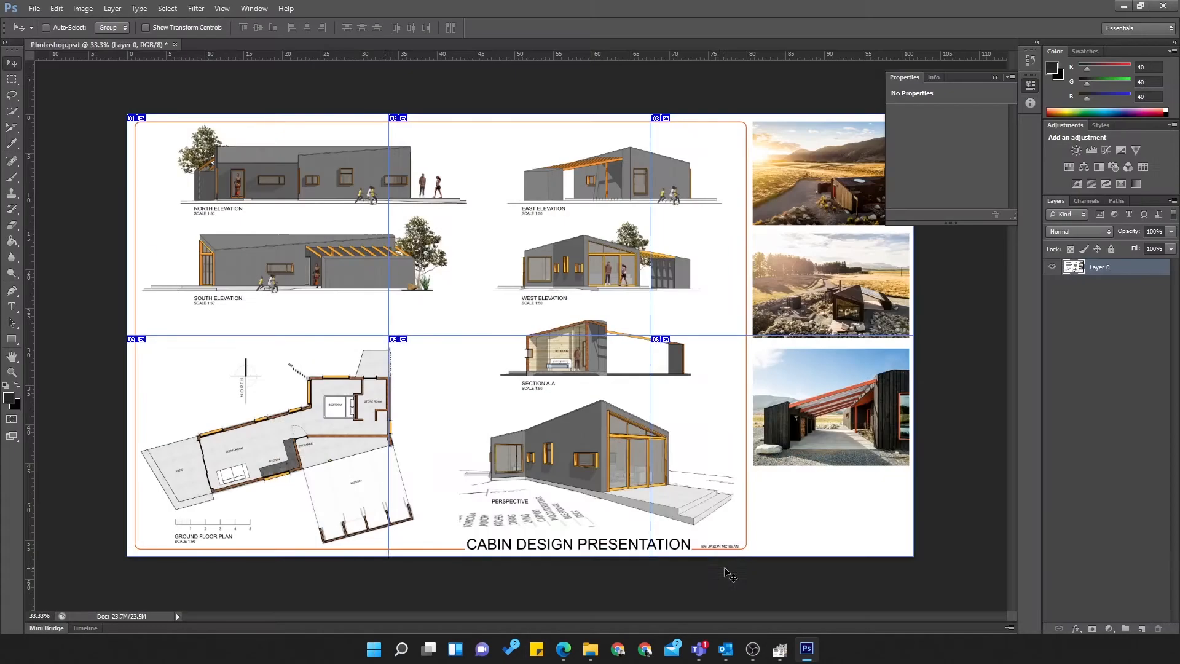
Step: Minimize the open windows to reach the desktop and open the images folder
click(1124, 6)
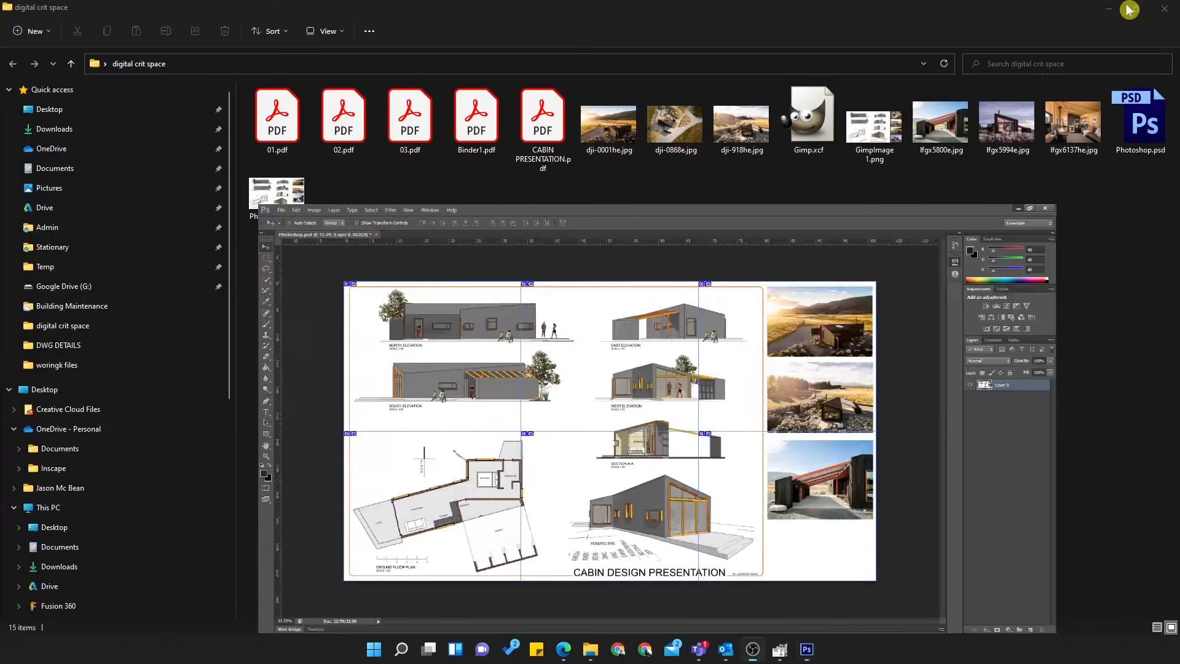
click(1108, 8)
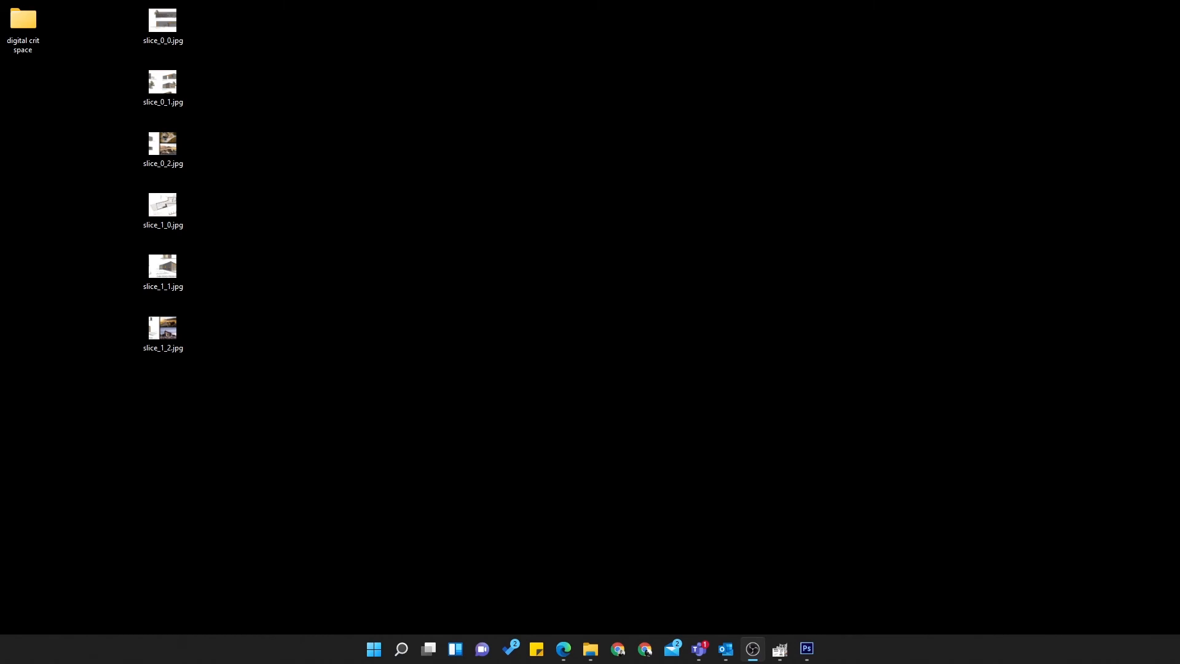
drag(549, 432, 393, 398)
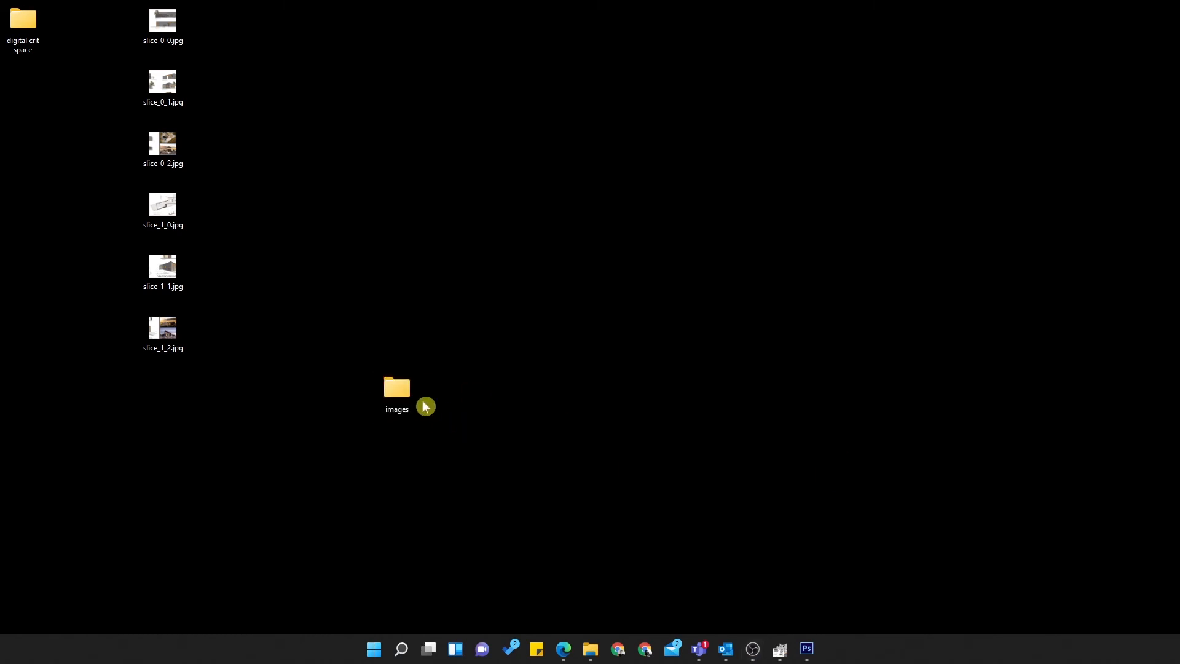
click(595, 377)
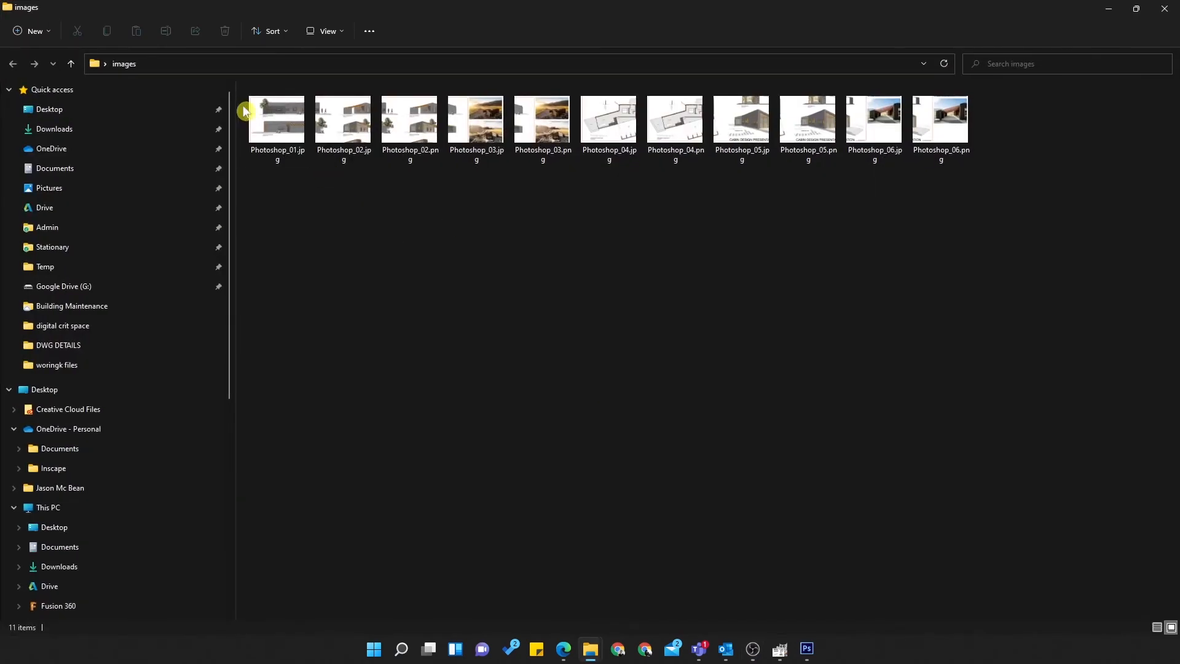
Step: Examine the JPG and PNG slice files in the images folder one by one
click(284, 116)
click(355, 123)
click(416, 116)
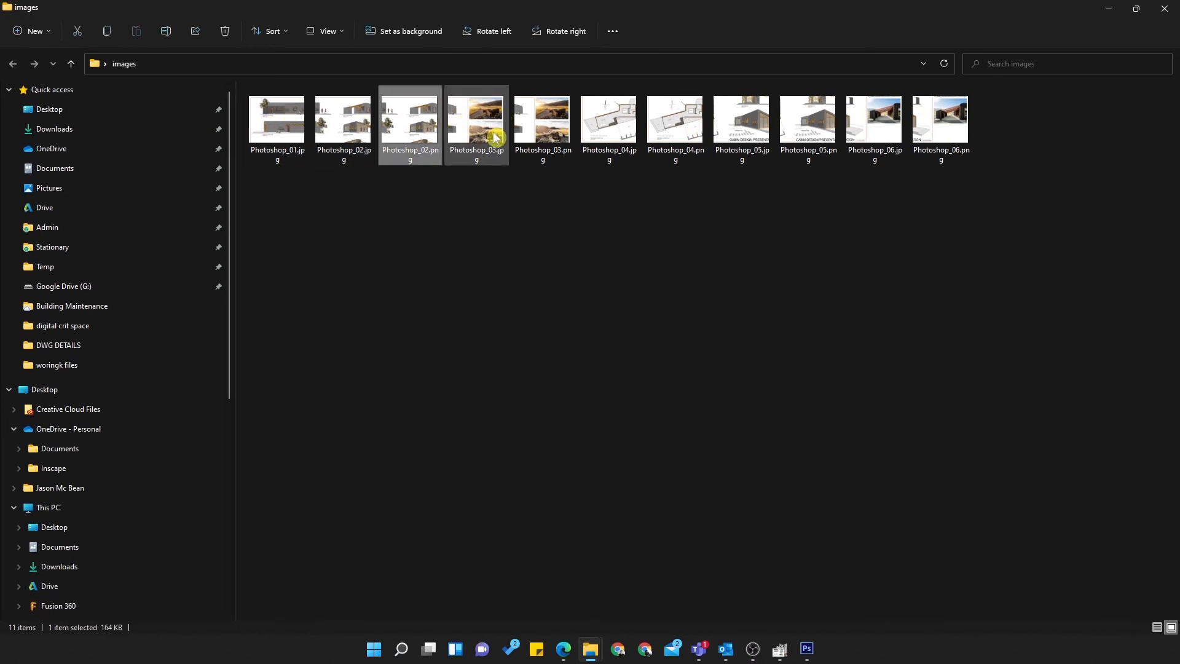
click(493, 132)
click(556, 122)
click(614, 122)
click(673, 121)
click(736, 122)
click(806, 123)
click(853, 182)
Step: Delete the PNG files Photoshop_02 to Photoshop_06 from the images folder, leaving only the JPG slices
click(950, 130)
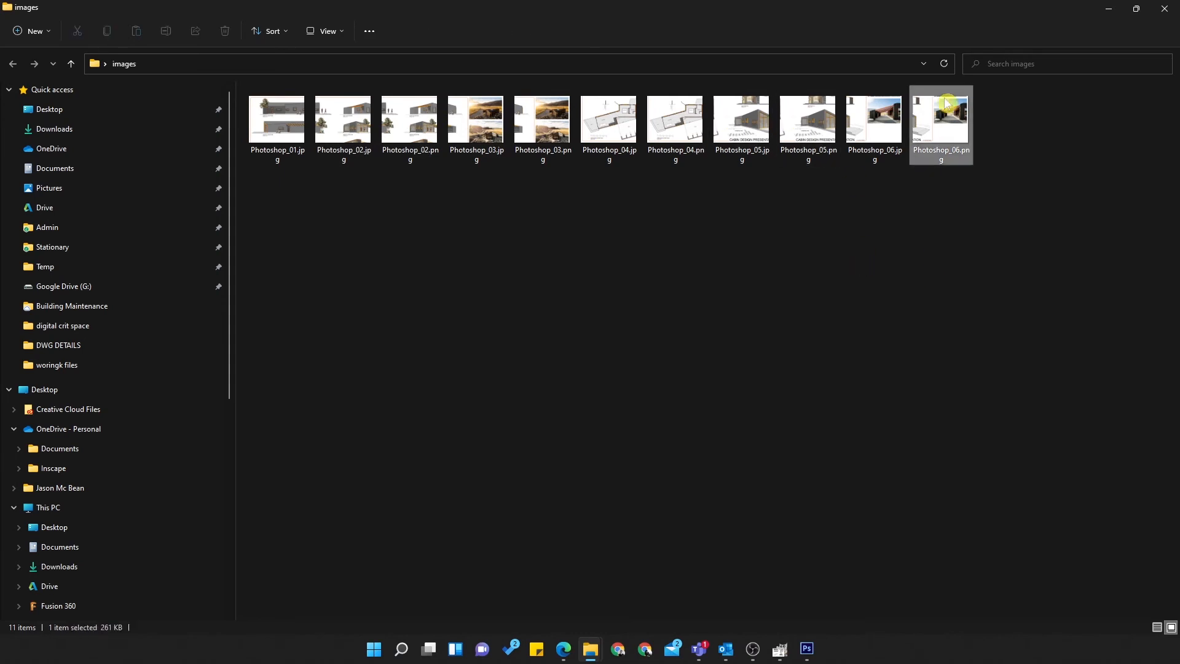
click(983, 231)
key(space)
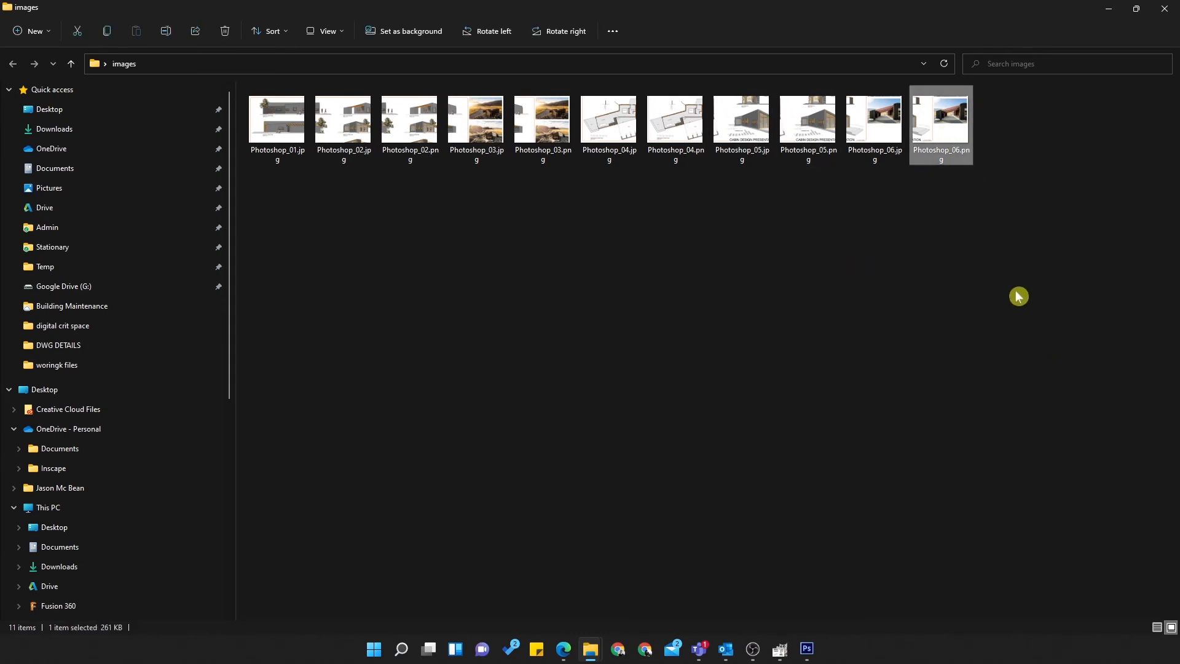
key(Delete)
key(Delete)
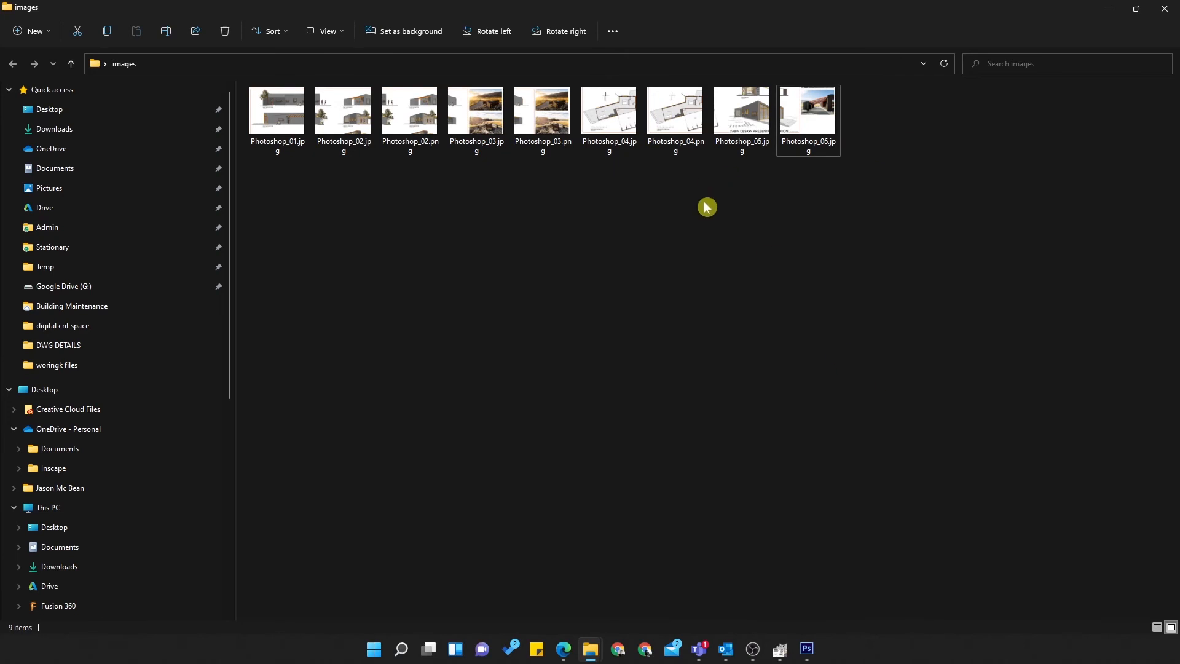
click(676, 112)
key(Delete)
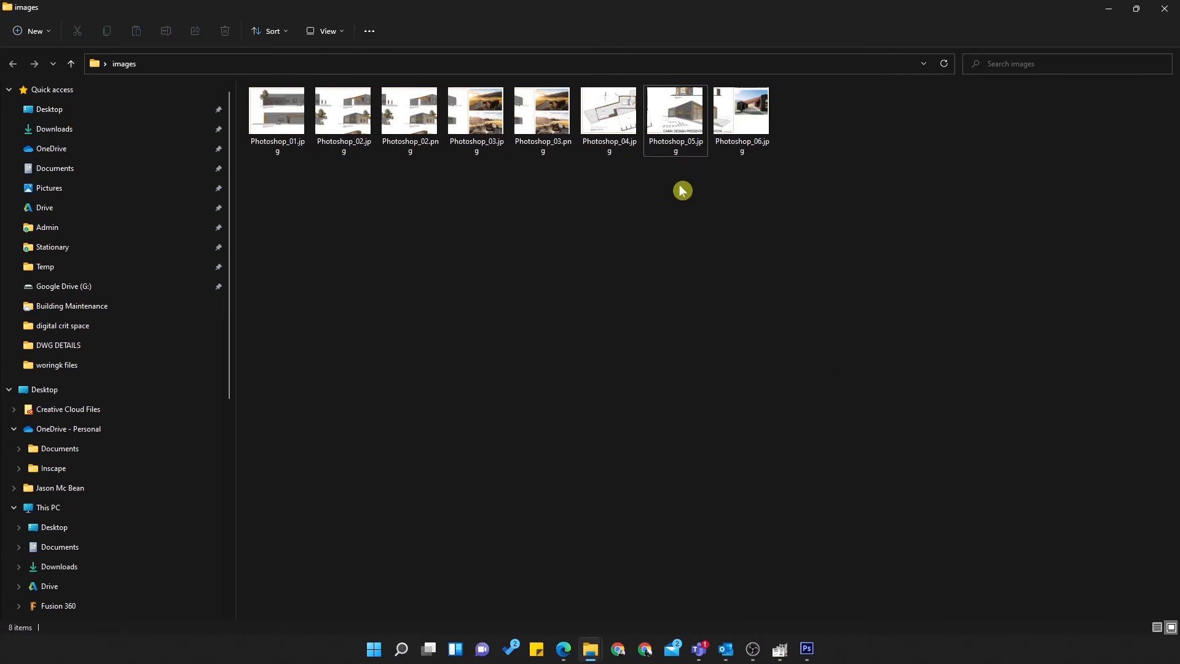
click(543, 120)
key(Delete)
click(405, 109)
key(Delete)
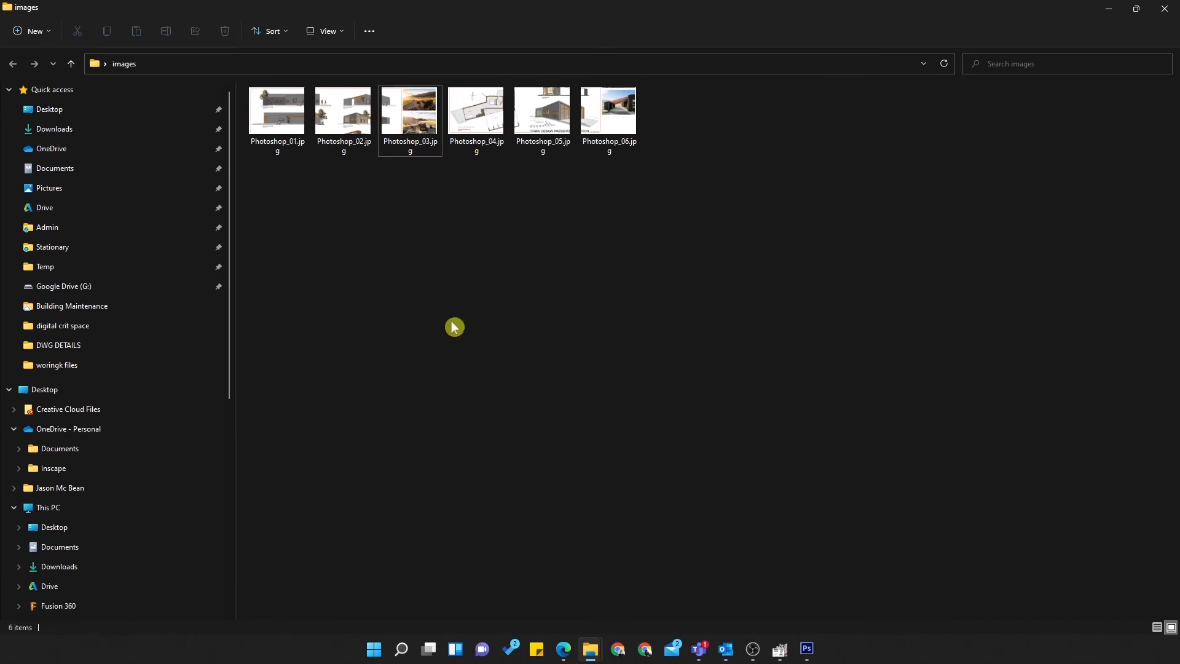
Step: Go through the slice images Photoshop_01.jpg to Photoshop_06.jpg in order
click(268, 111)
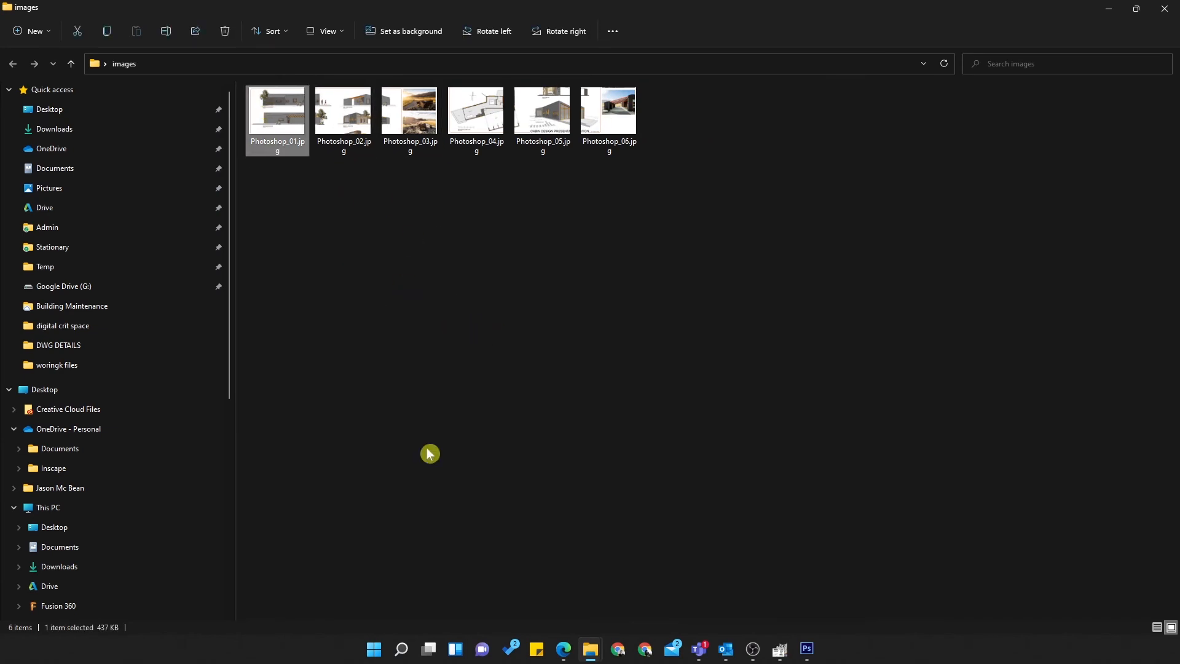
click(345, 116)
click(409, 115)
click(476, 116)
click(553, 115)
click(656, 131)
click(609, 114)
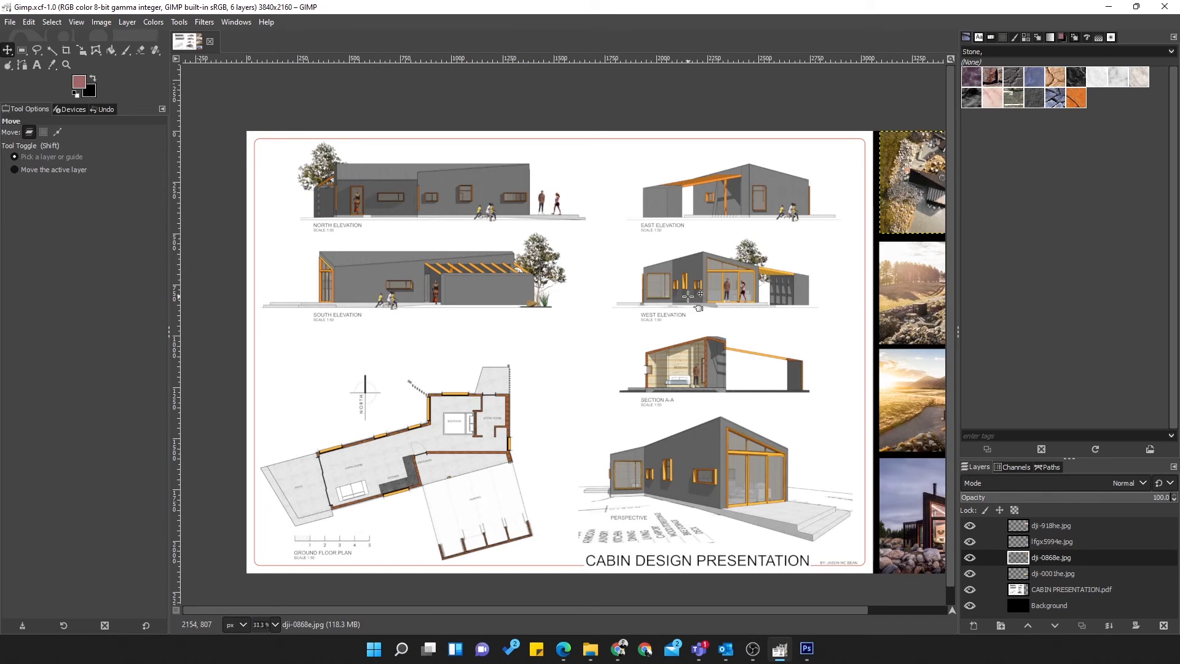
Step: Add a horizontal guide at 50 percent of the image height
scroll(520, 381, down, 2)
scroll(856, 374, up, 1)
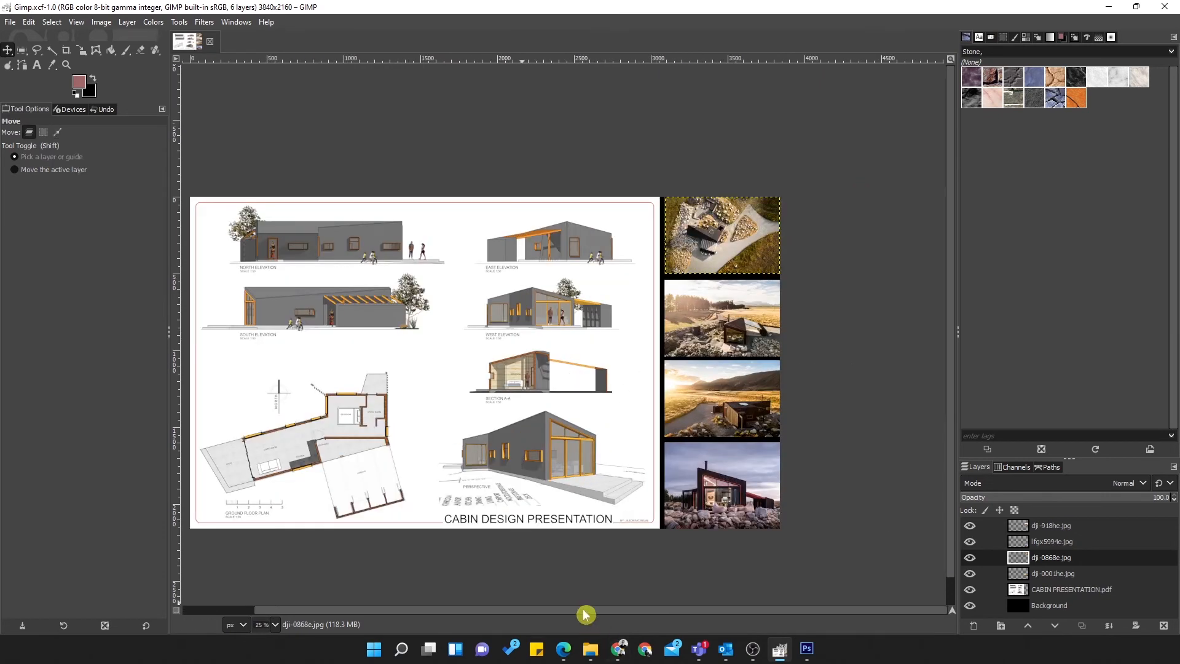
drag(584, 617, 558, 611)
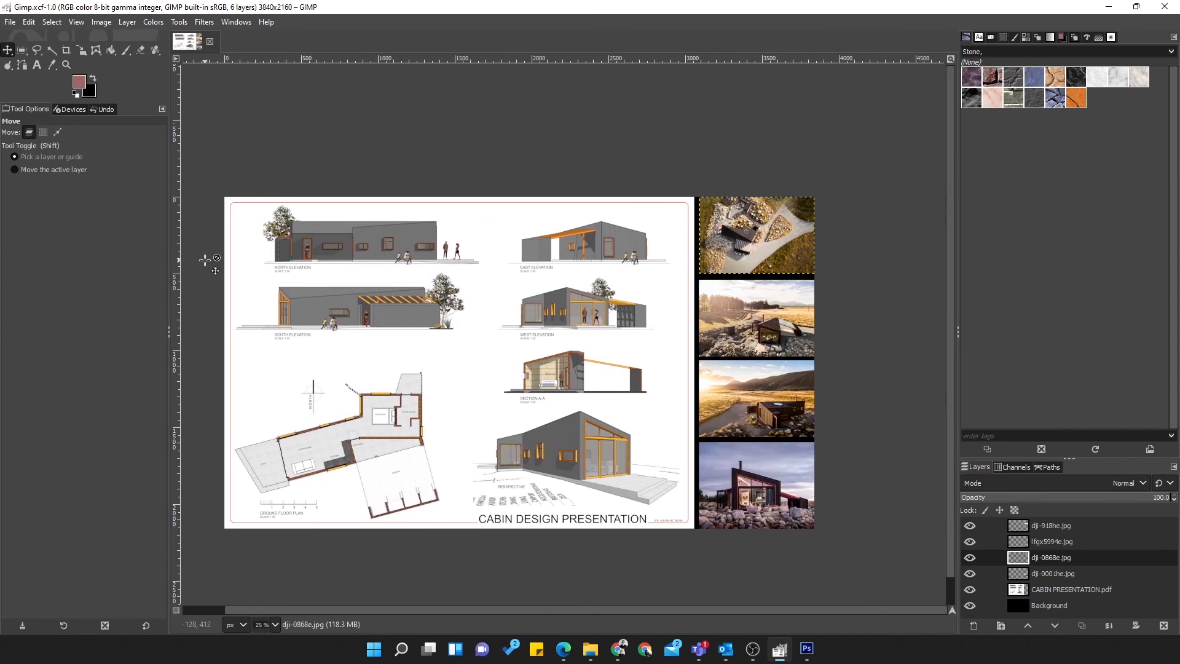
click(102, 23)
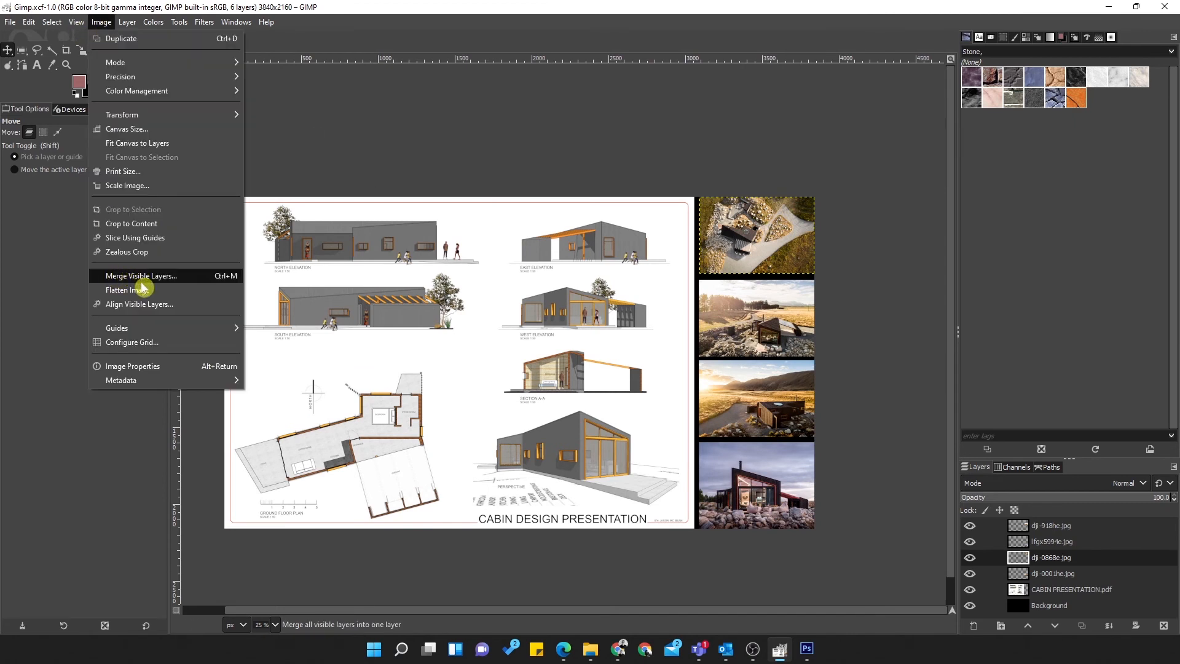
mouse_move(158, 326)
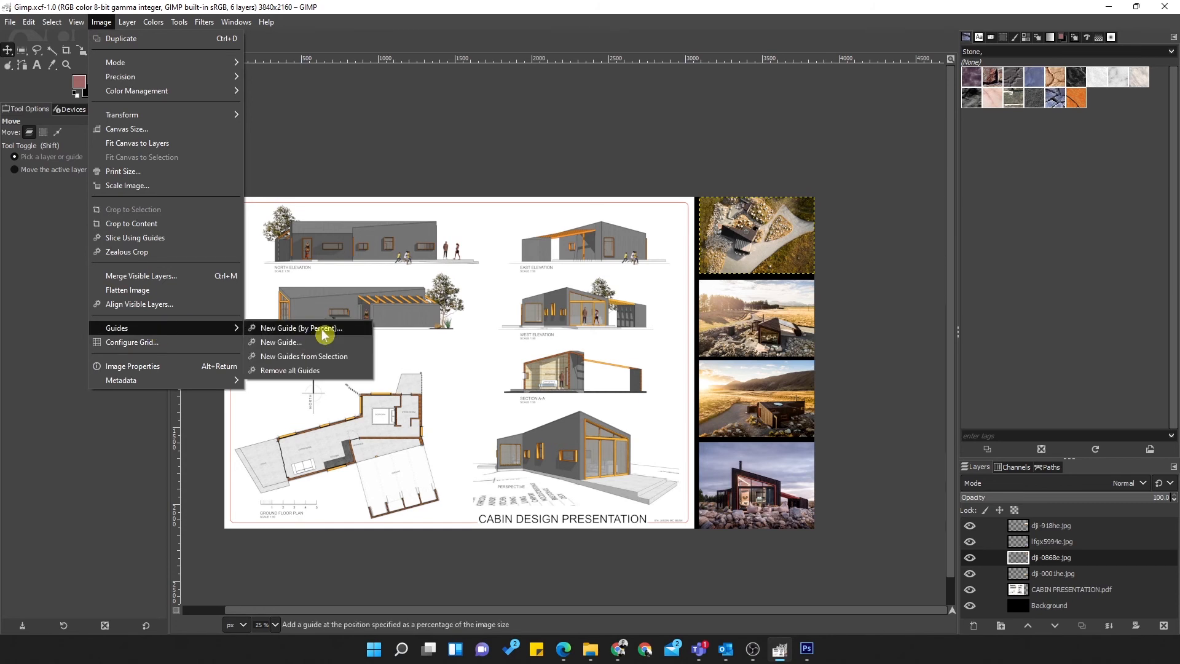
click(318, 330)
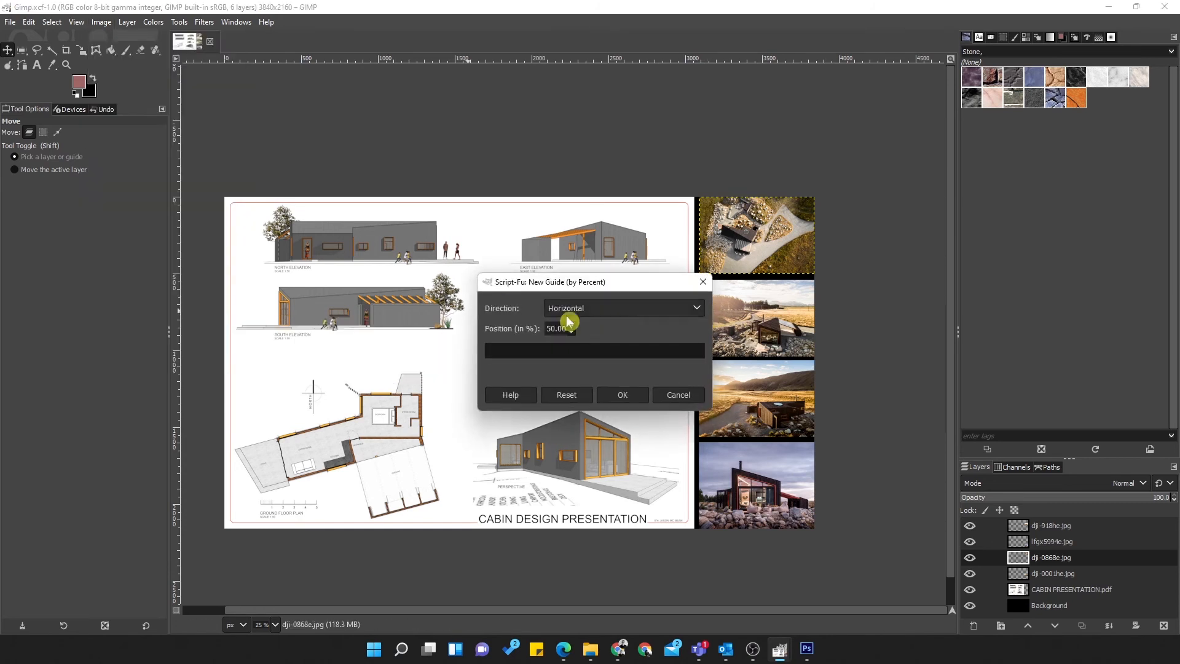
click(637, 393)
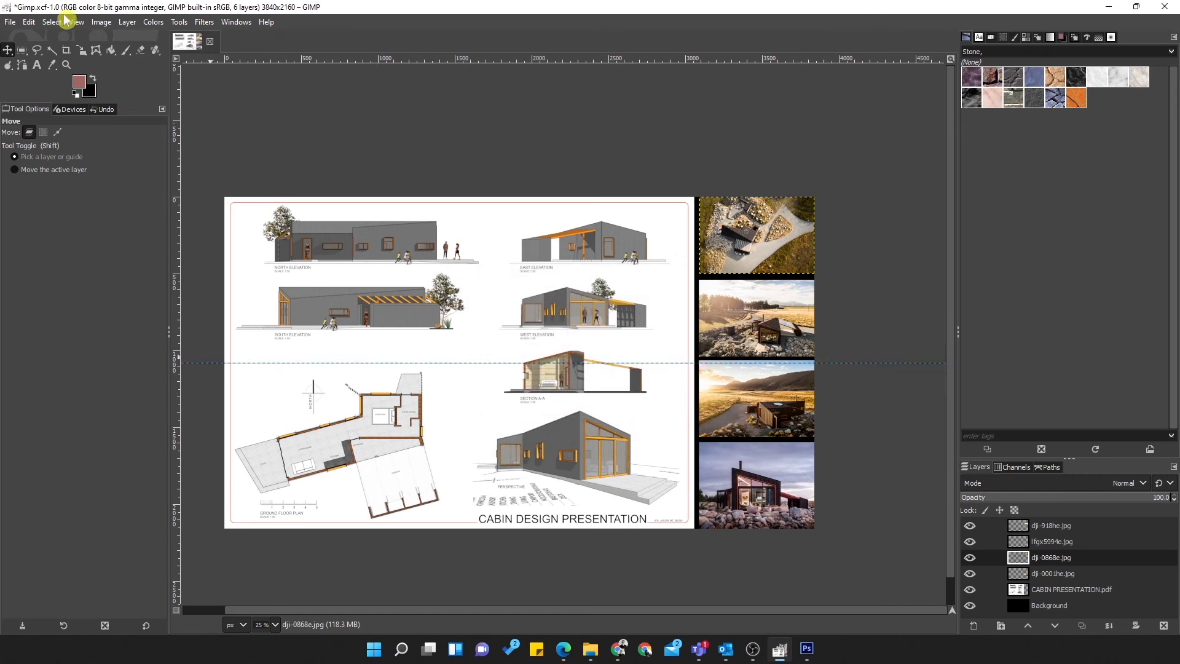
Step: Add a vertical guide by percent at 33 percent of the image width
click(102, 22)
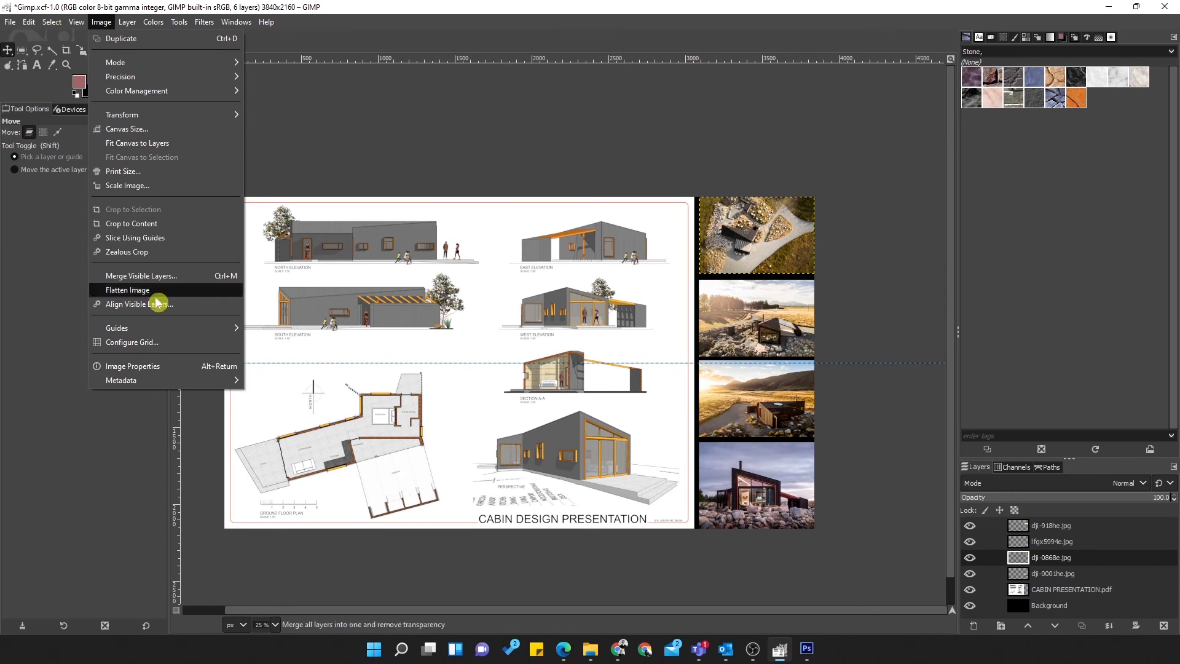
mouse_move(157, 330)
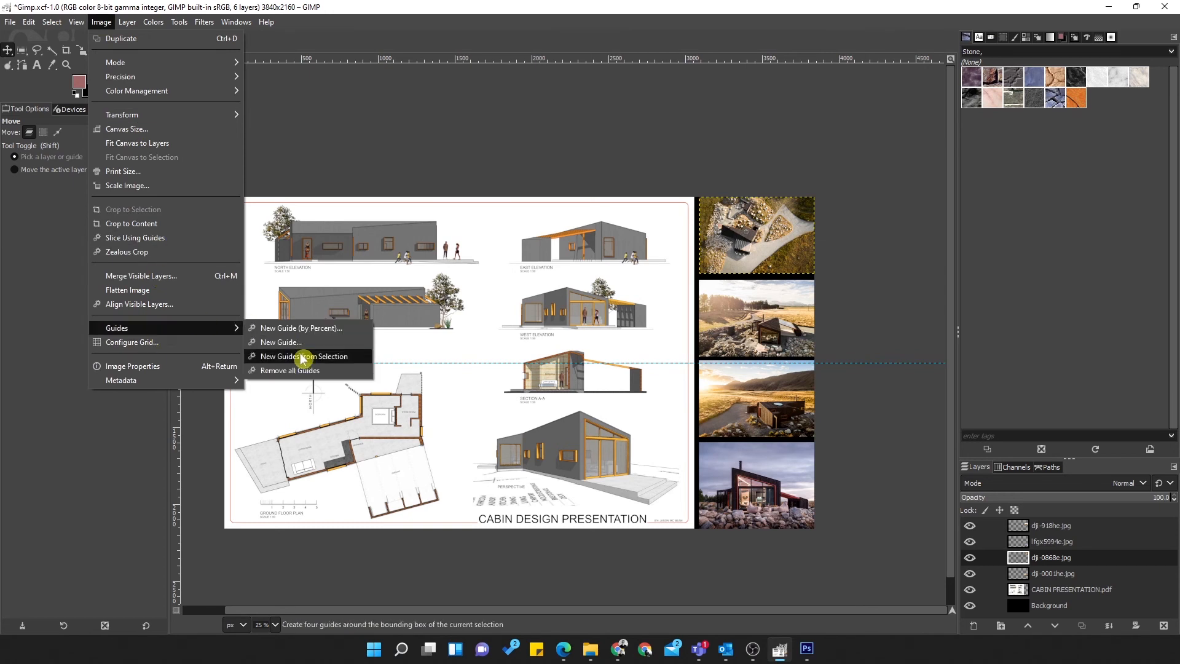
click(293, 329)
click(615, 305)
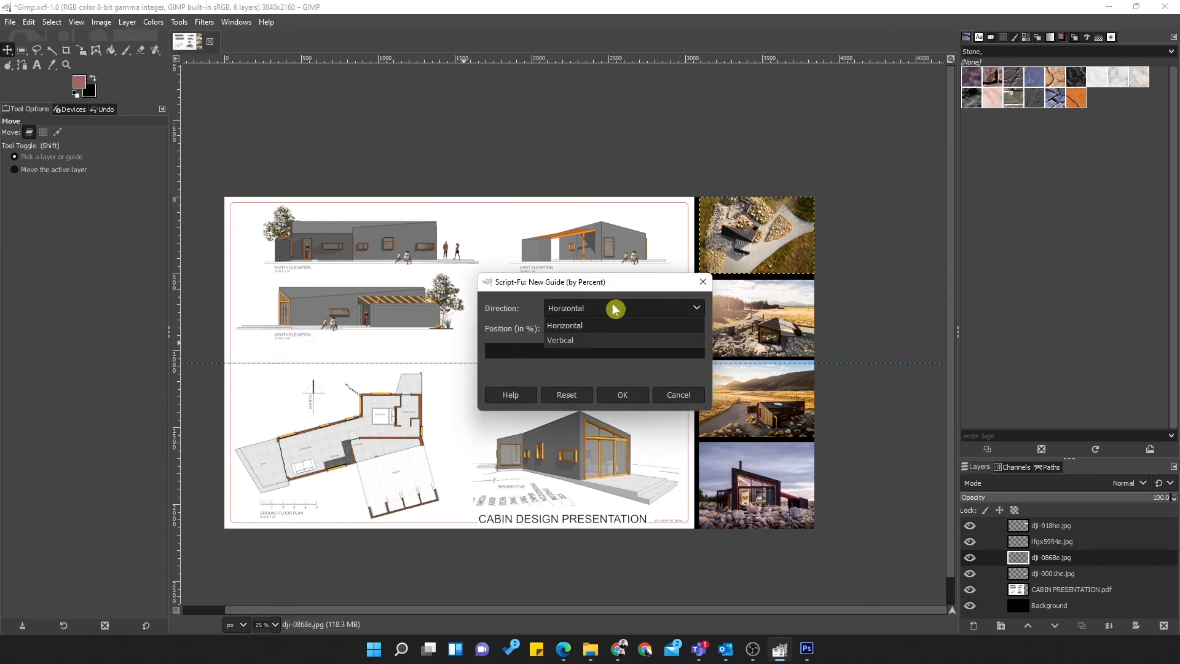
click(582, 343)
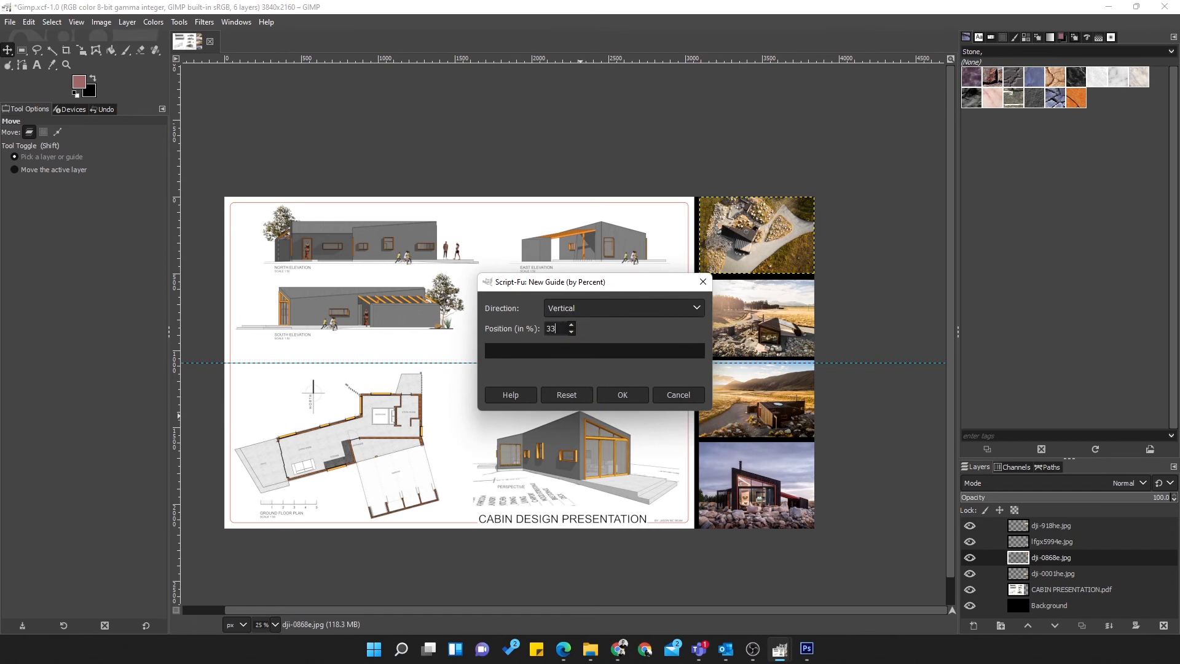
click(612, 401)
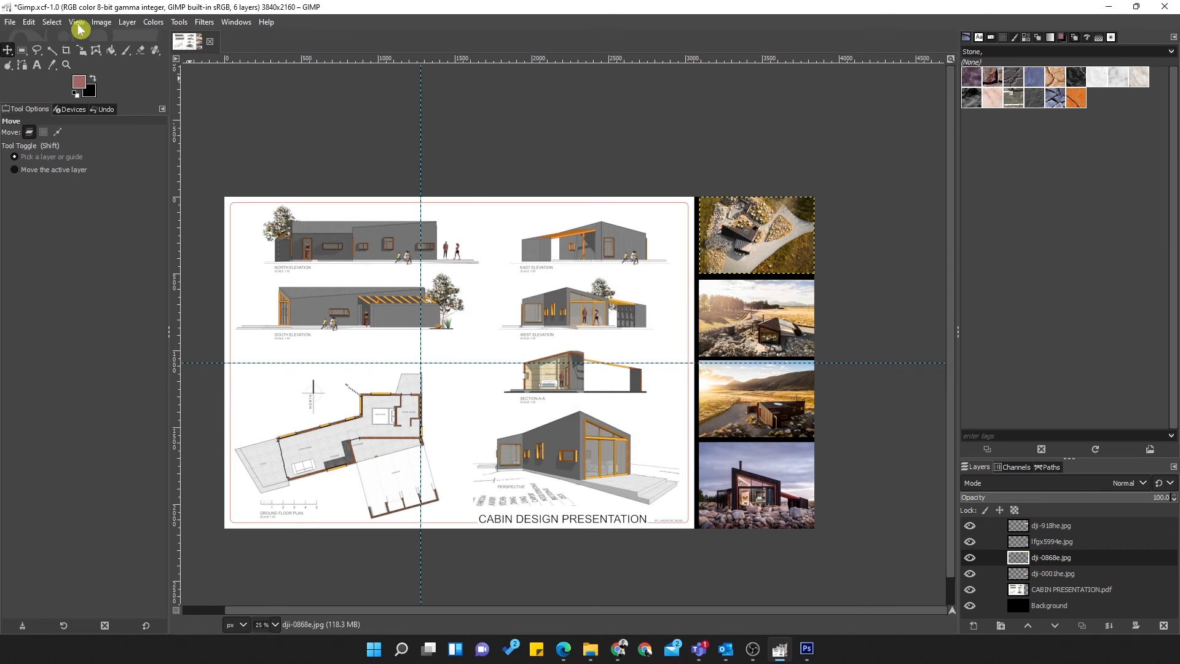
Step: Add a second vertical guide at 66.66 percent of the image width
click(99, 23)
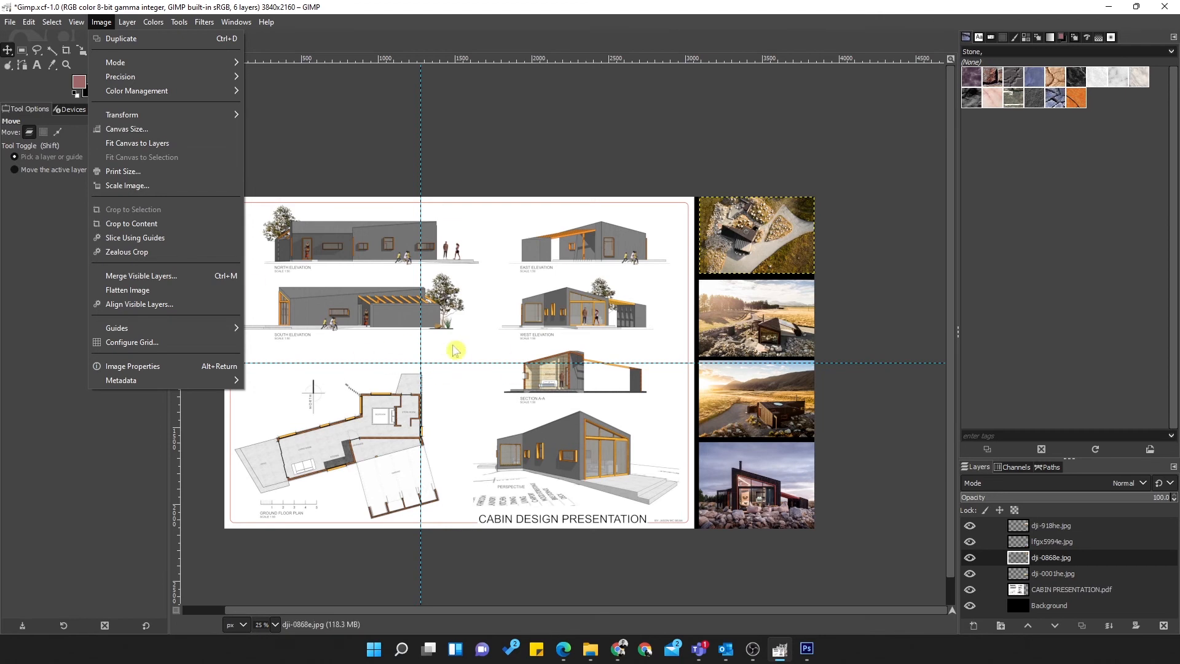
mouse_move(154, 327)
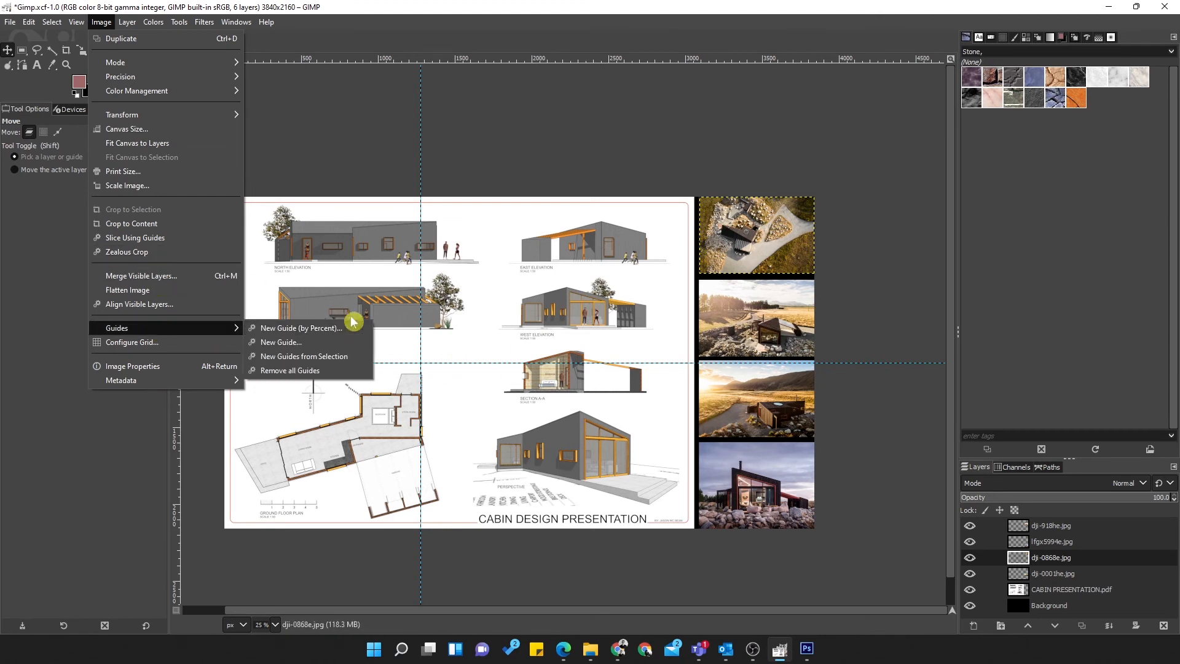
click(294, 330)
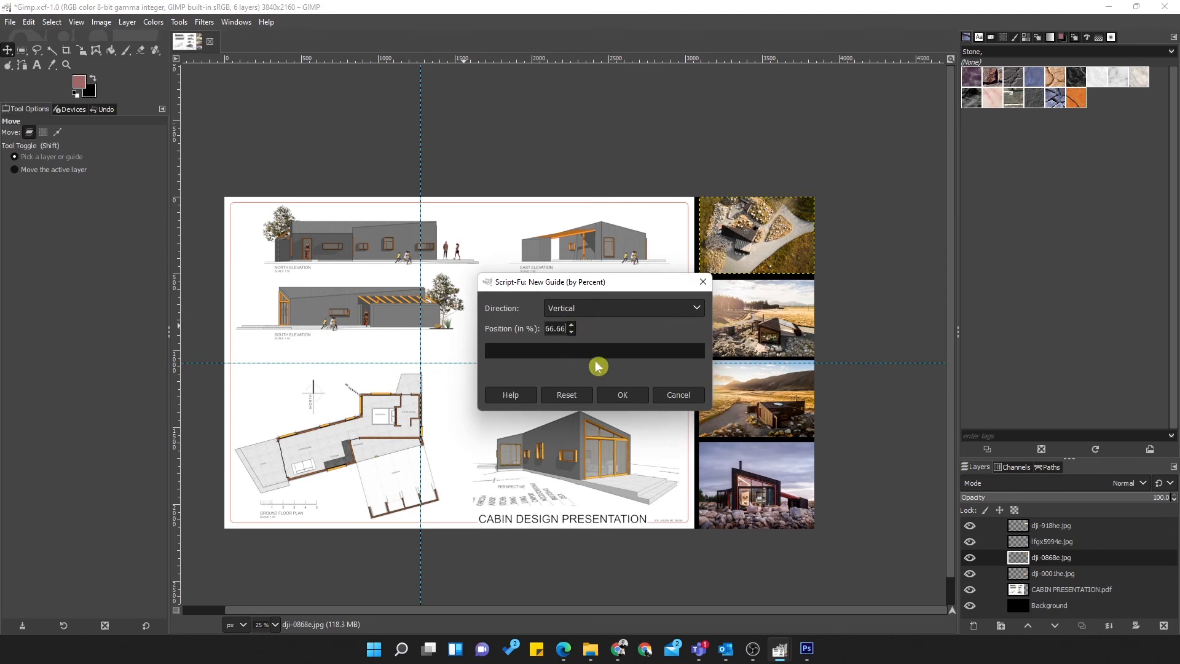
click(629, 396)
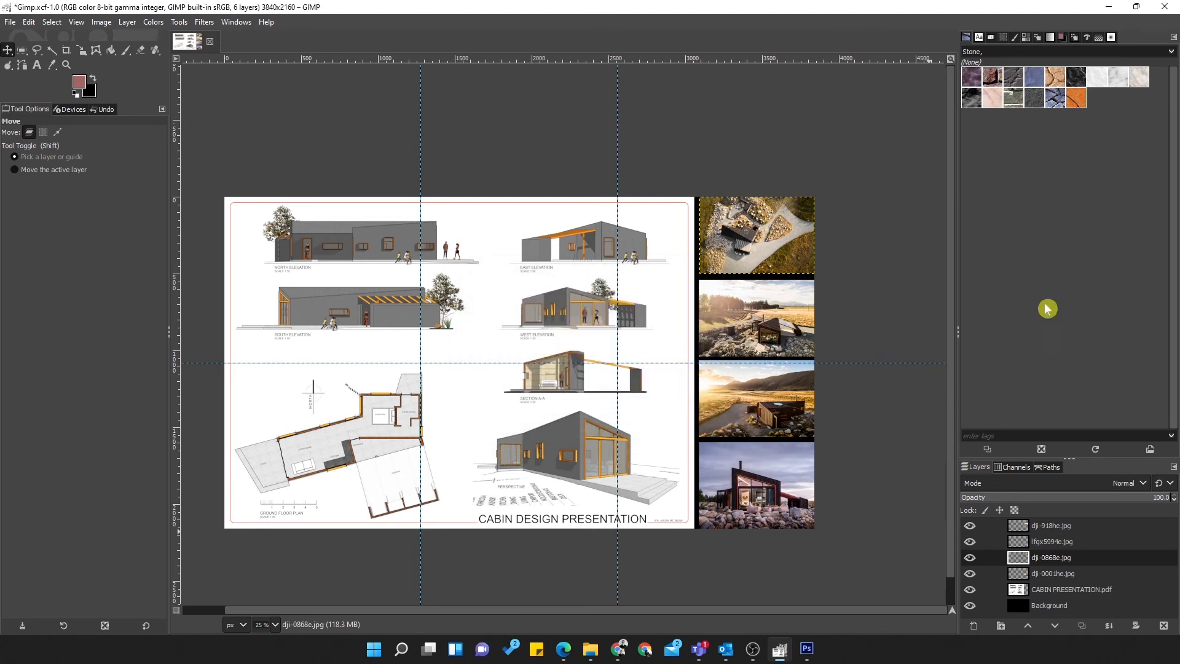
Step: Flatten the image into a single Background layer and toggle that layer's visibility off and back on
click(1066, 526)
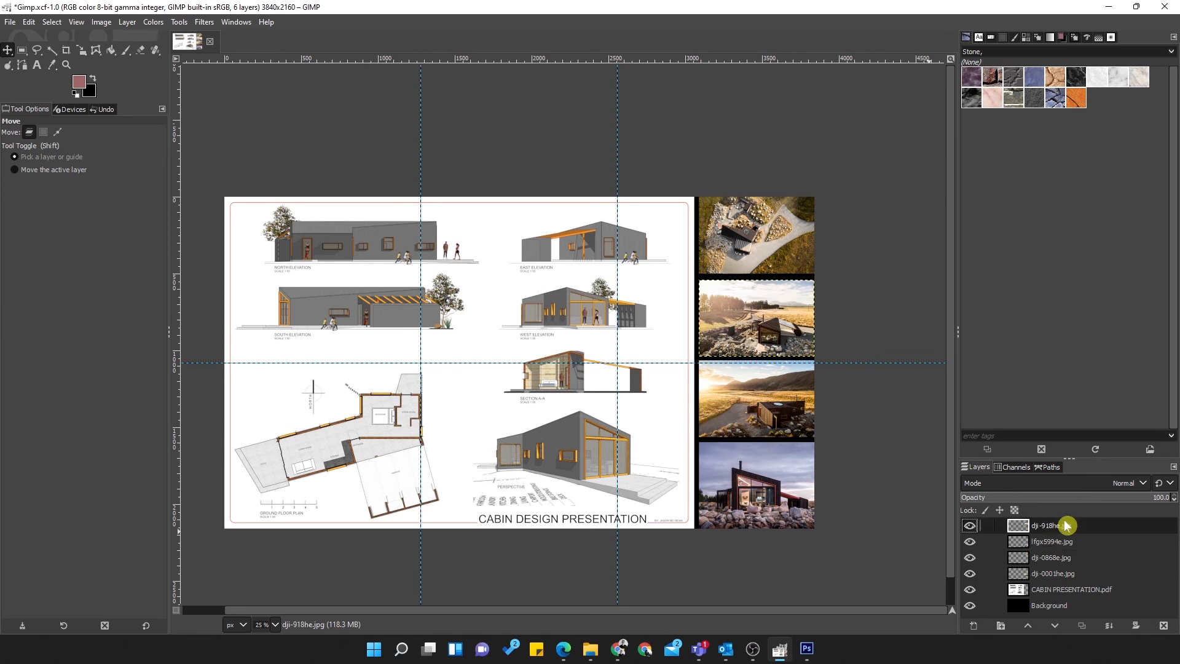
right_click(1065, 526)
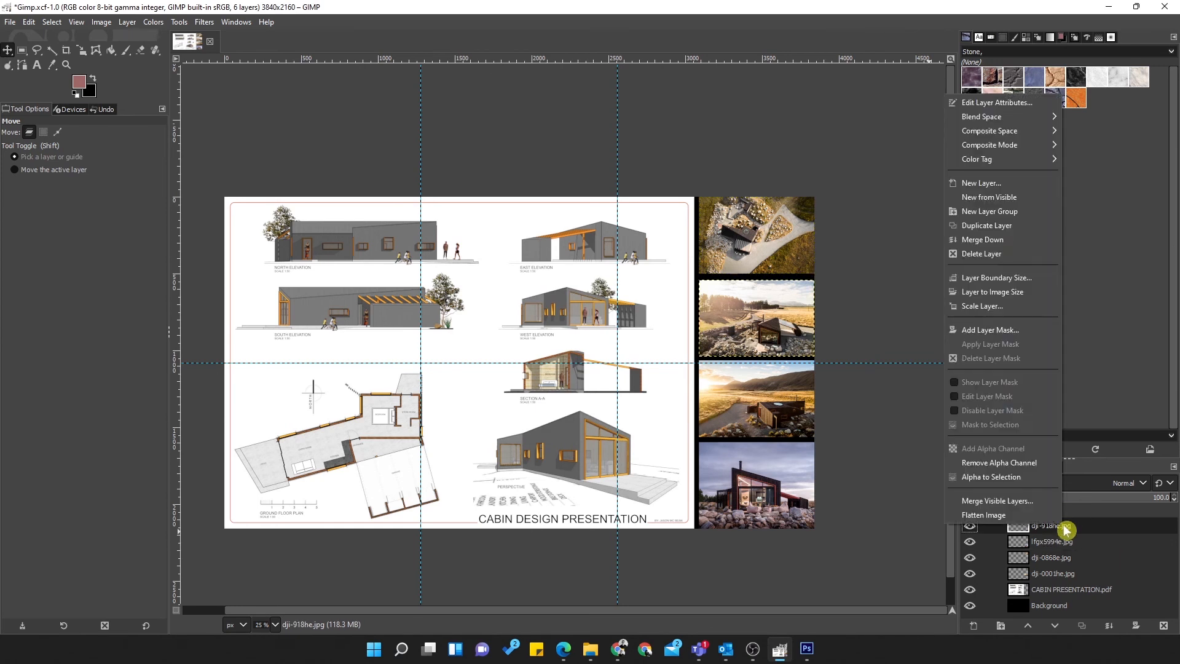
click(1125, 509)
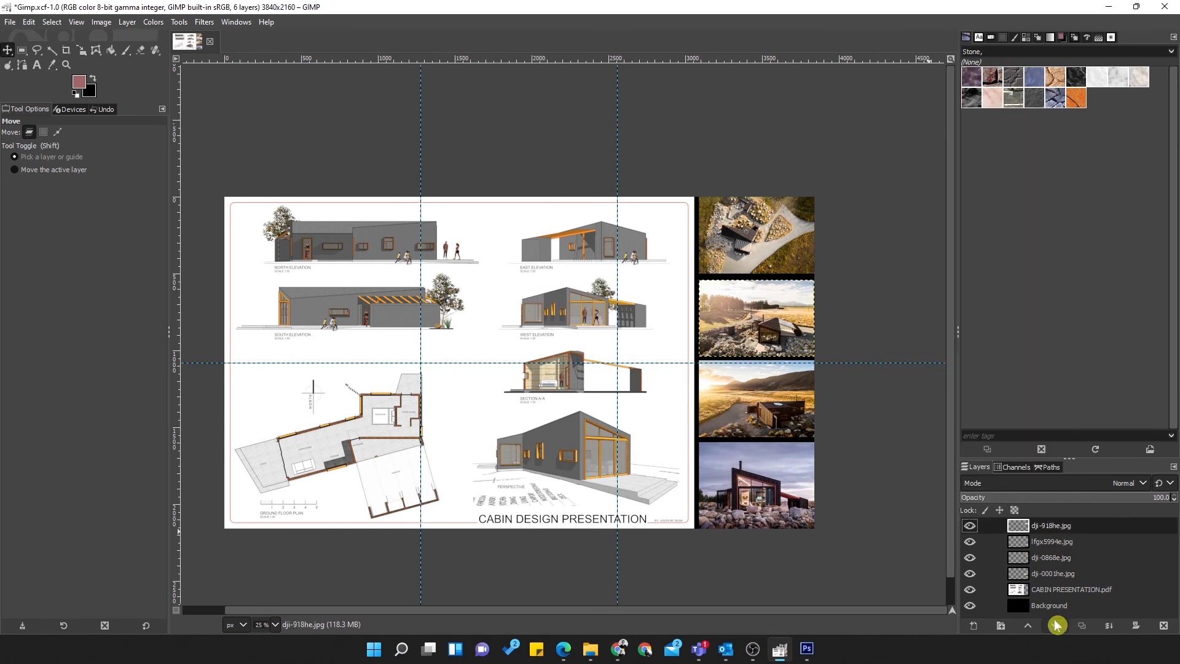
click(1054, 592)
right_click(1060, 530)
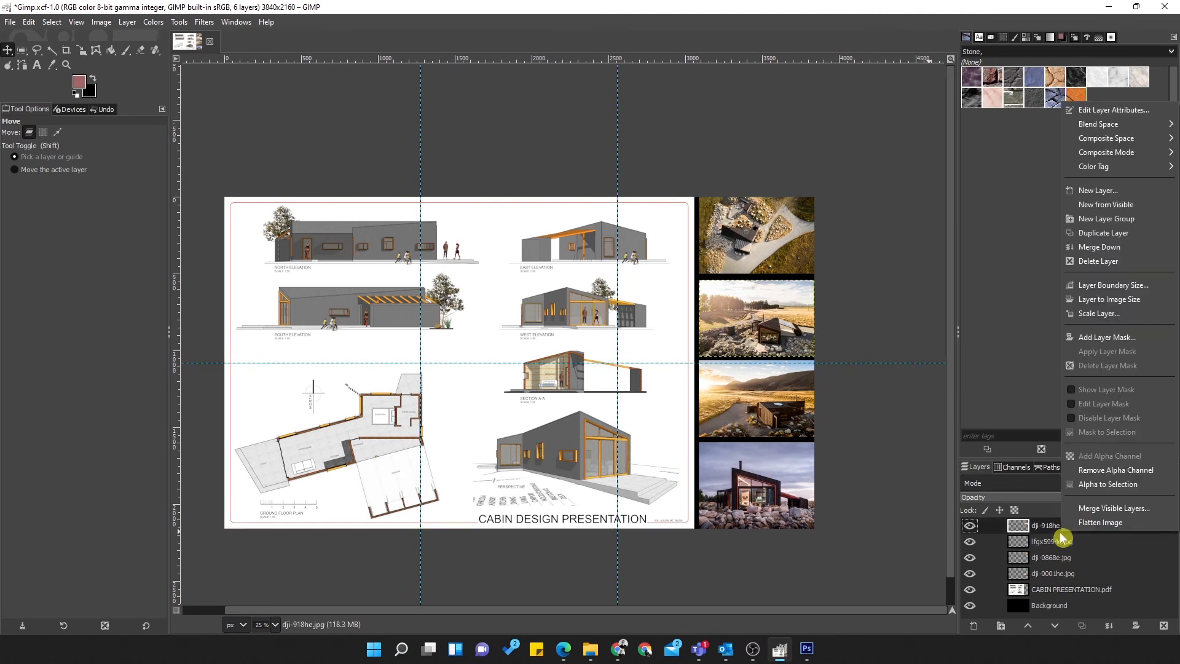
click(1100, 524)
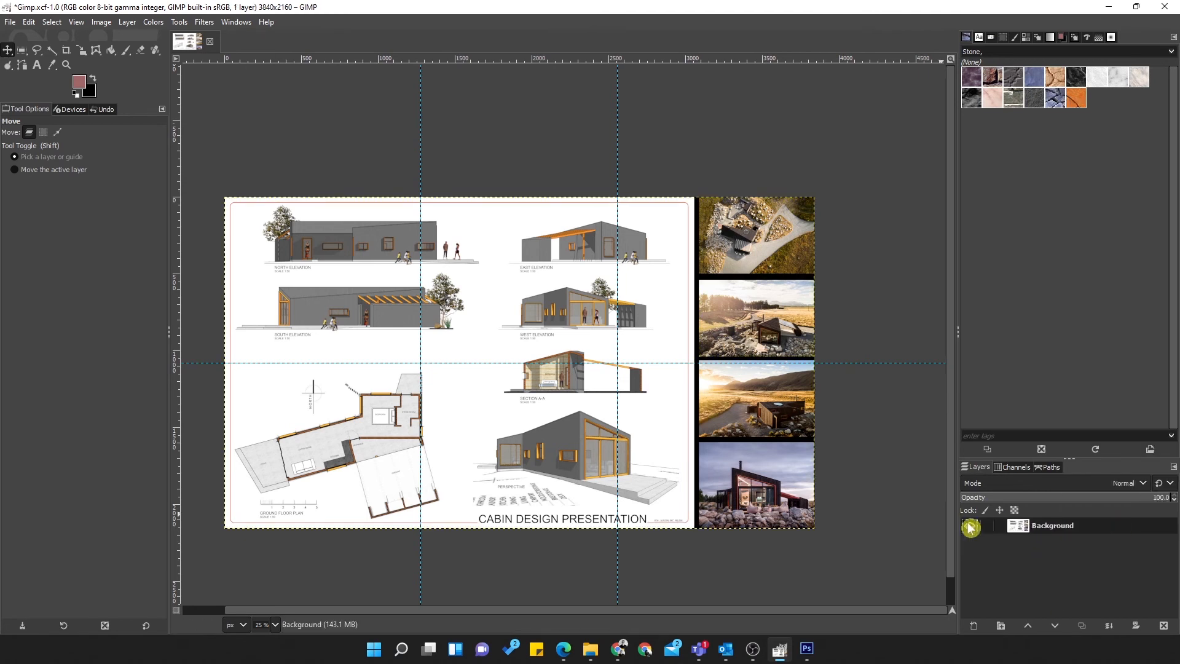
click(970, 526)
click(971, 526)
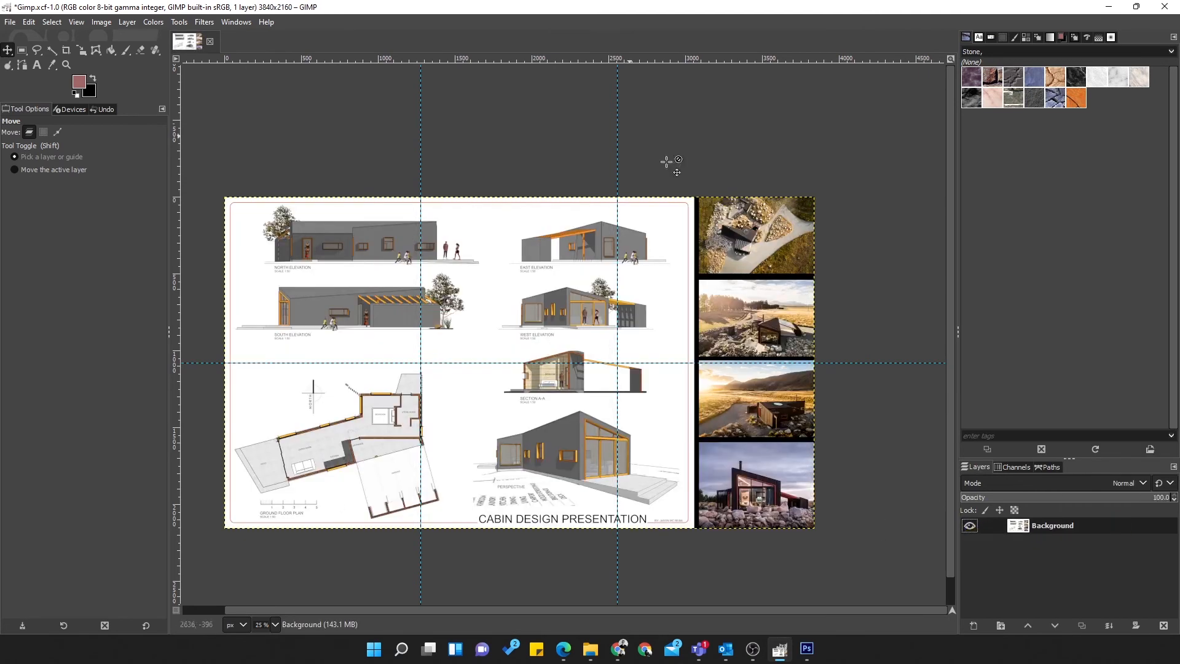
Step: Slice the flattened image along its guides with the web Slice filter, using the jpg image format
click(182, 24)
mouse_move(214, 20)
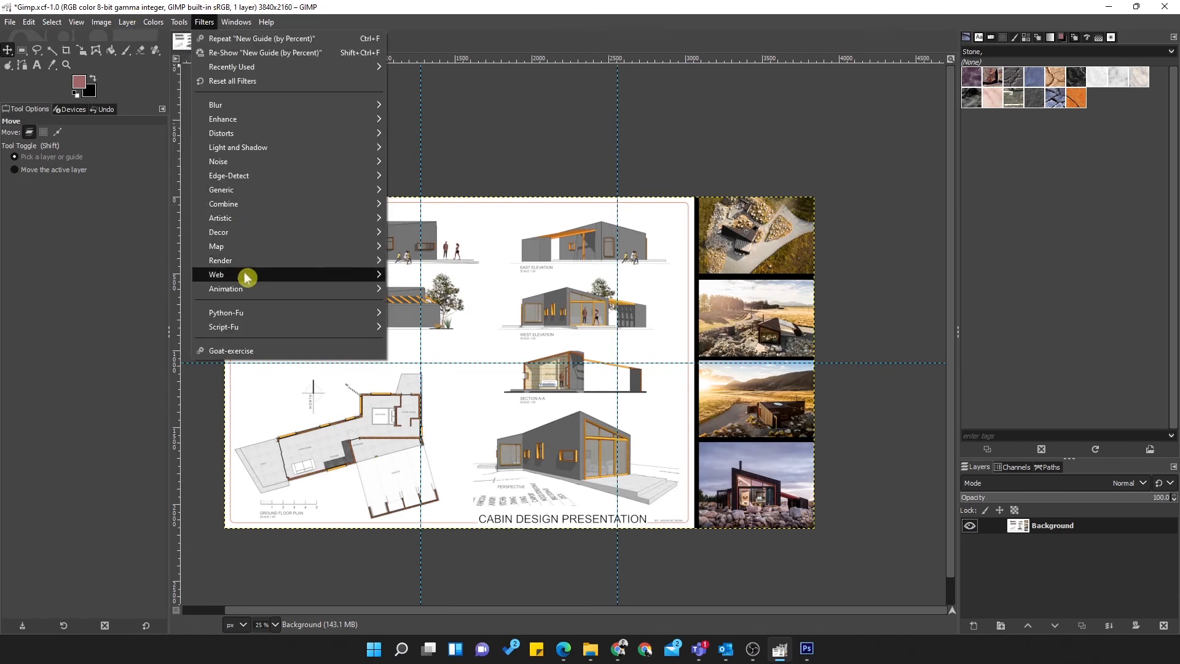
mouse_move(245, 277)
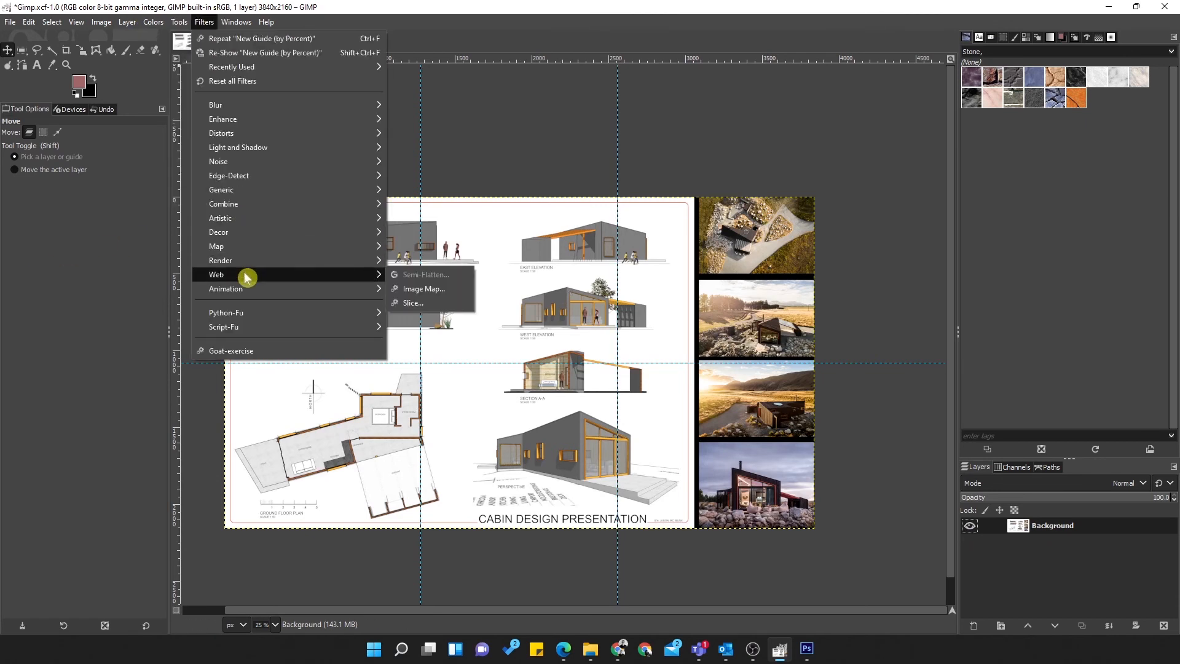
click(411, 301)
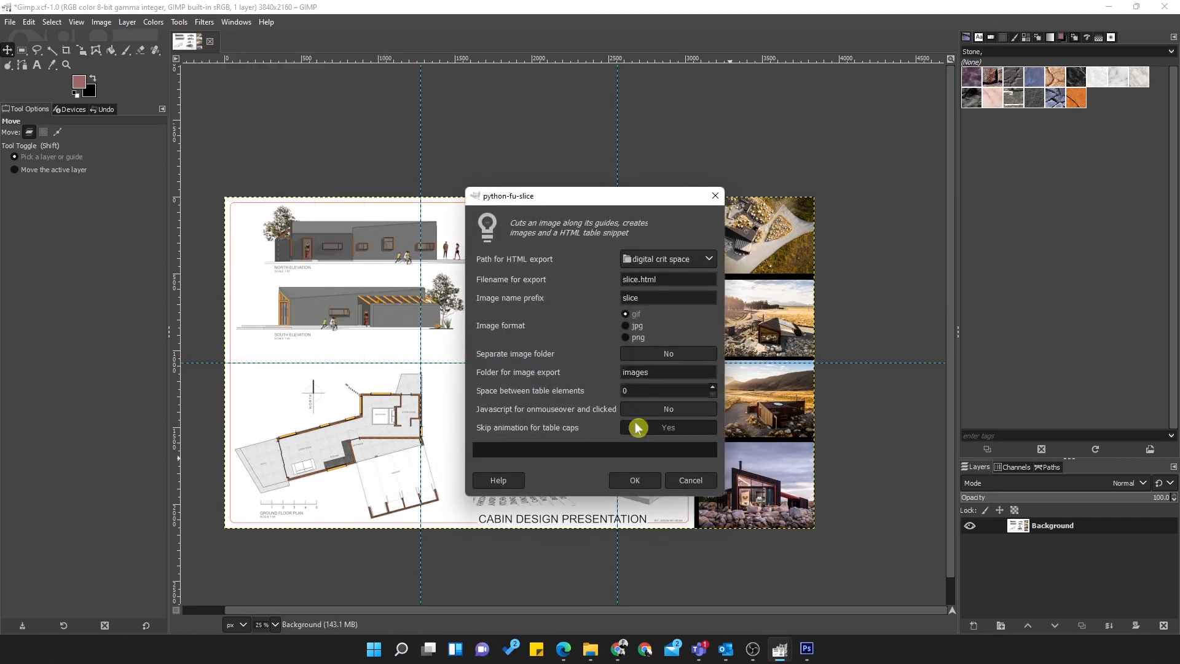
click(630, 327)
click(701, 261)
click(646, 291)
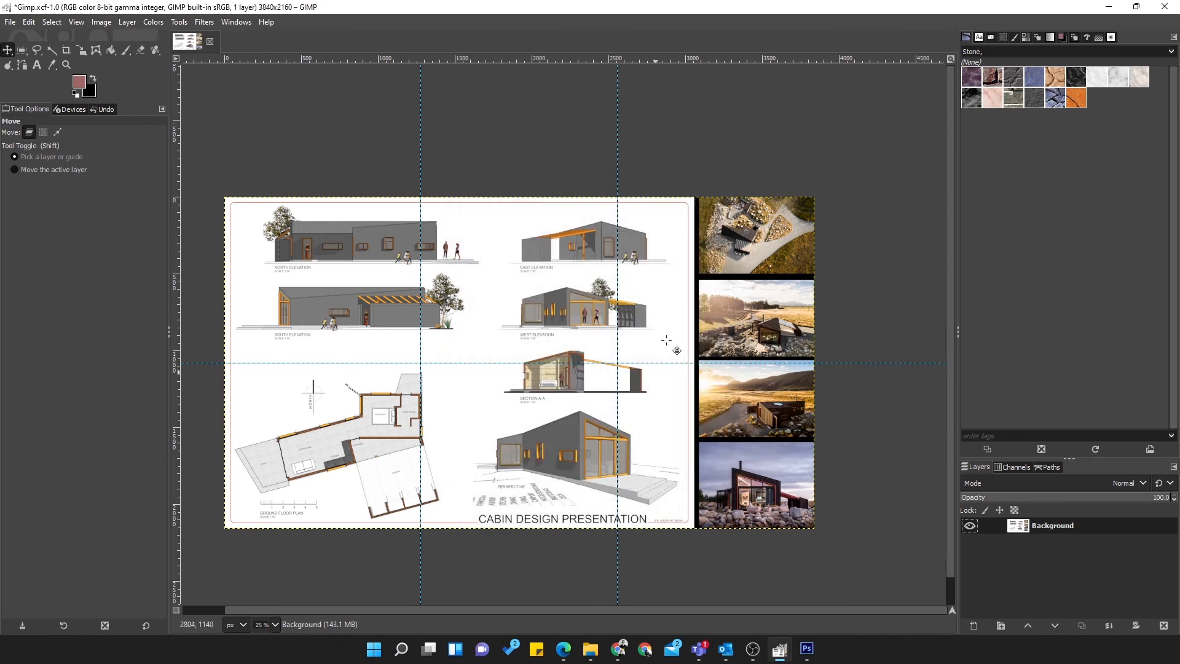
Step: Minimize the GIMP and browser windows and arrange the images folder next to the Google Slides window
click(1113, 8)
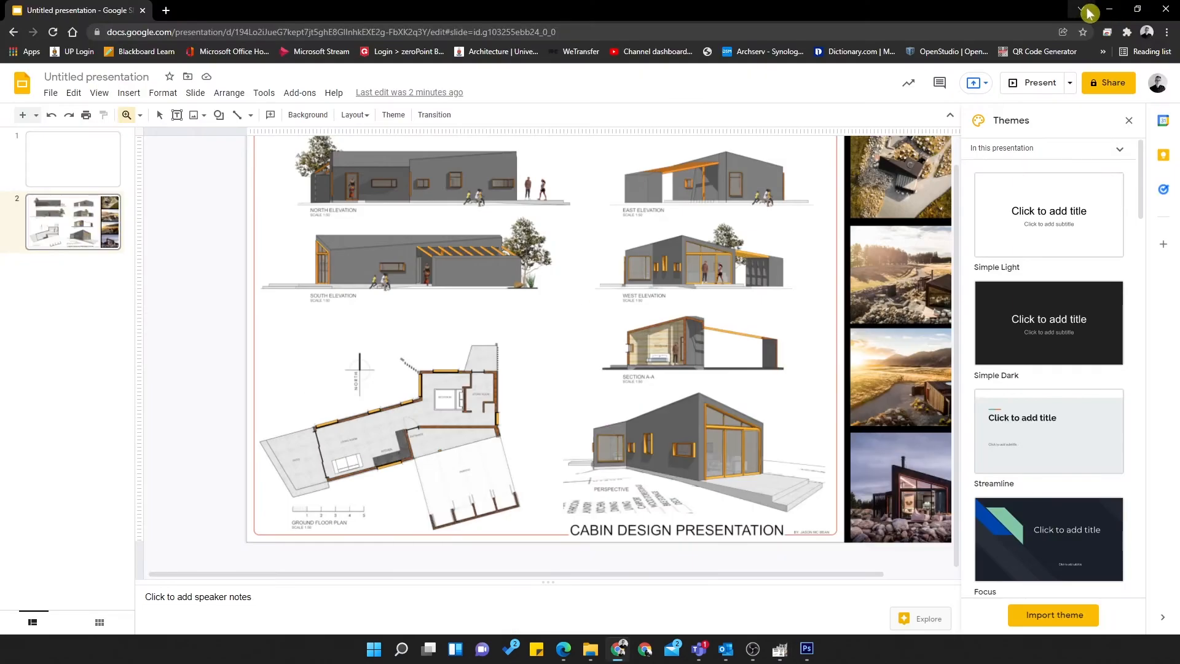
click(1114, 9)
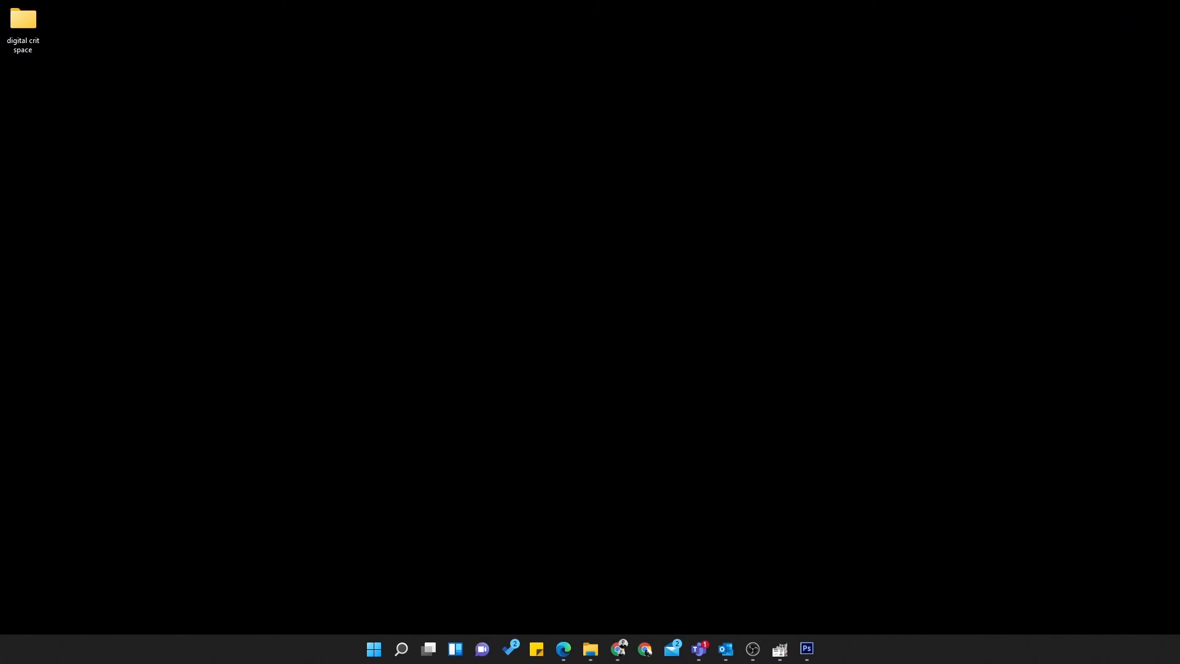
drag(518, 567, 381, 146)
drag(490, 209, 206, 49)
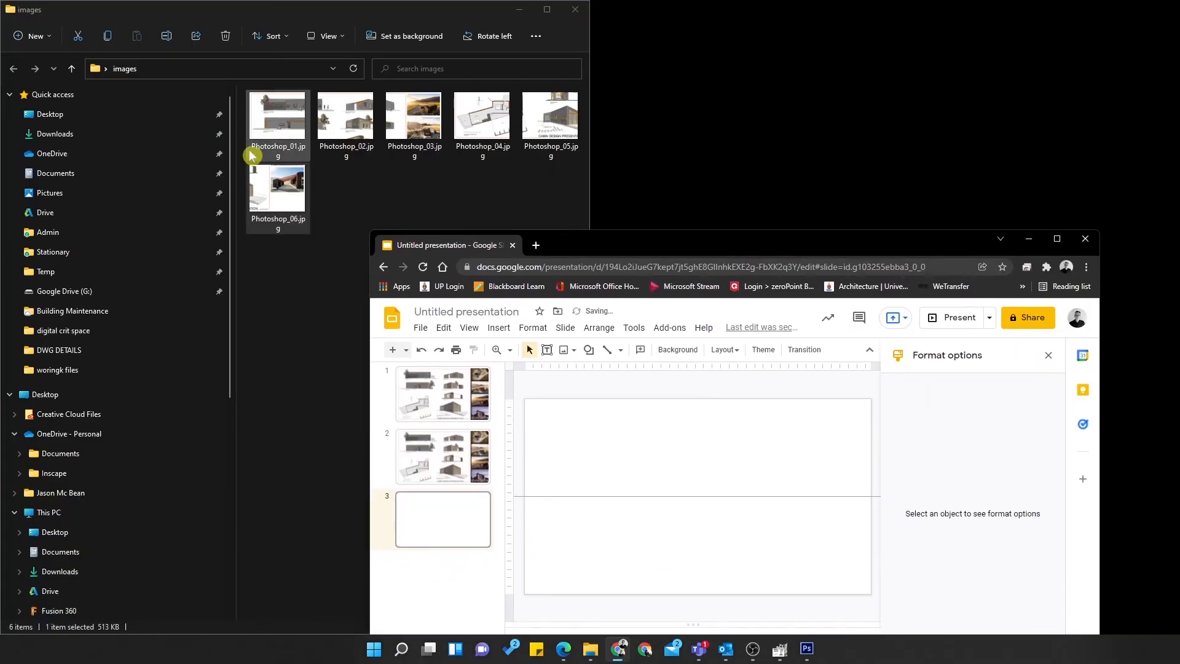
Step: Insert Photoshop_01.jpg and Photoshop_02.jpg on the blank third slide, aligned side by side from the slide's upper-left corner
drag(252, 155, 653, 487)
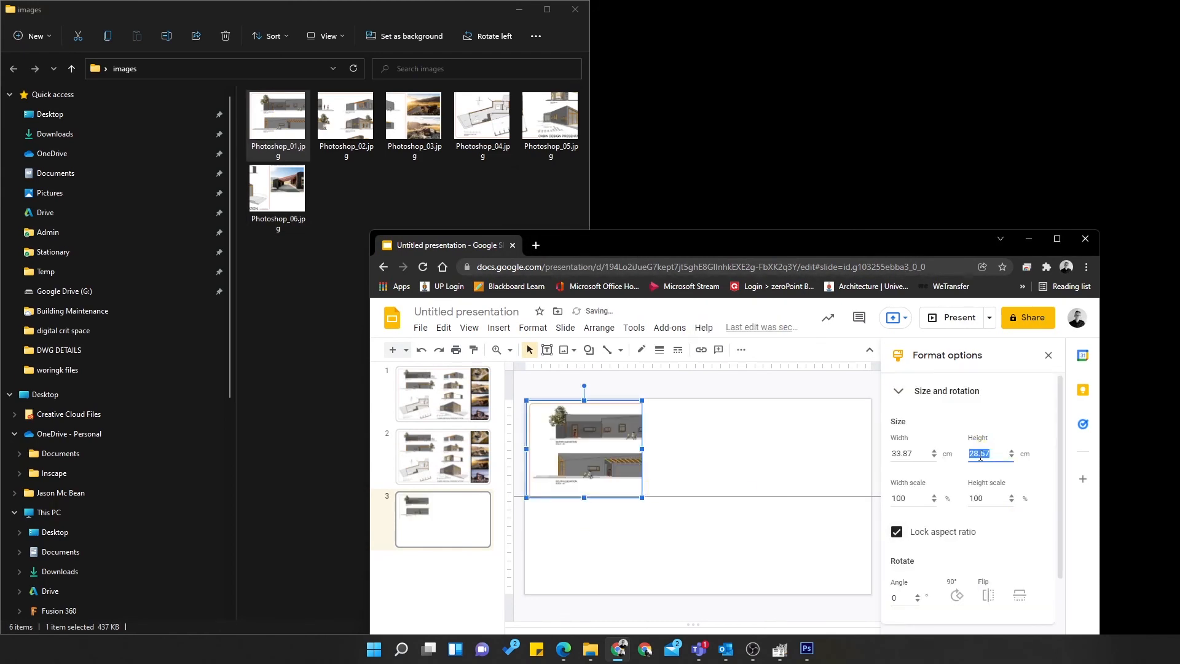
click(687, 469)
click(612, 464)
drag(605, 456, 602, 450)
drag(348, 121, 724, 470)
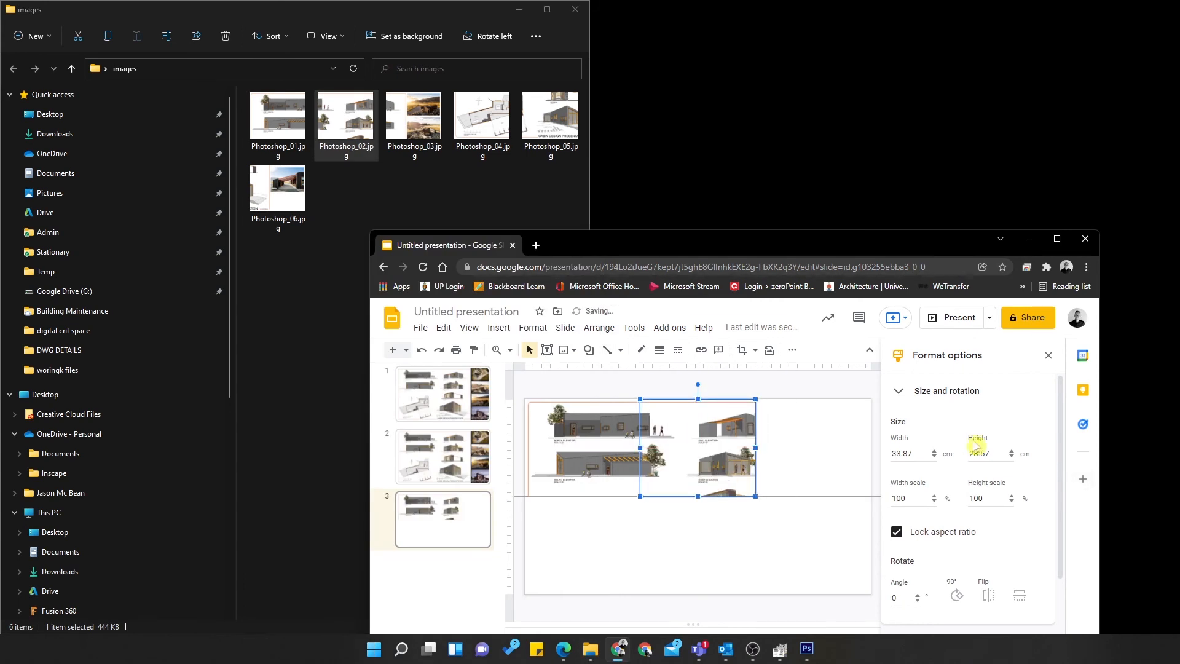
click(788, 609)
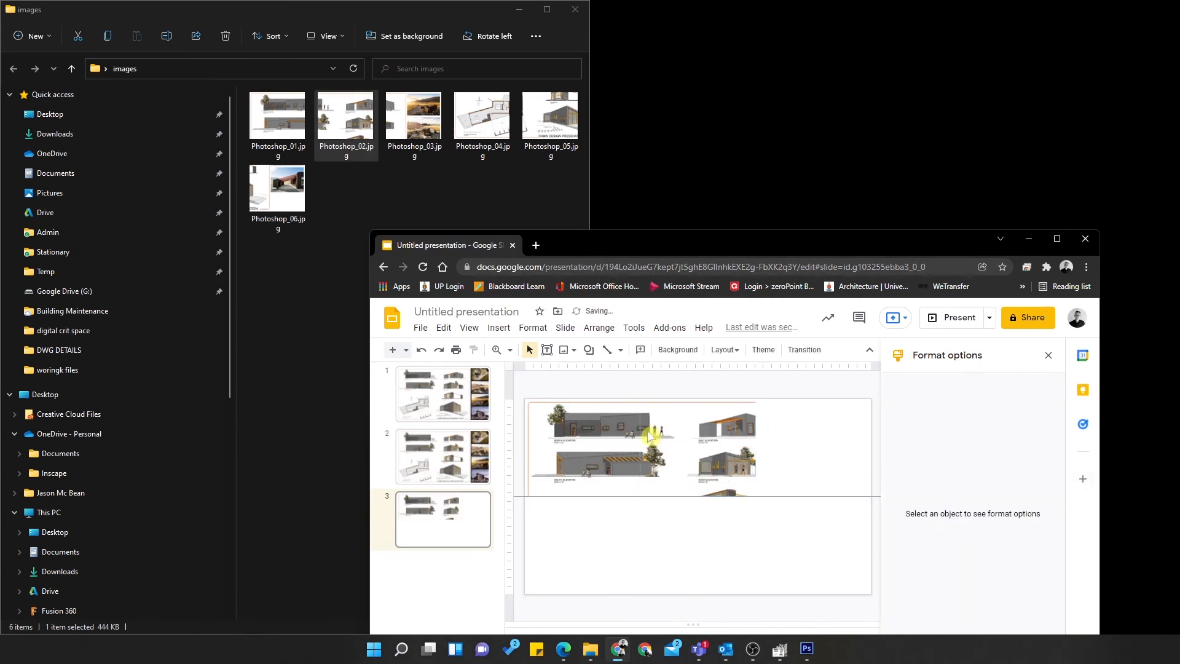
Step: Insert Photoshop_03.jpg on the third slide, set its height to 28.57 cm and align it to complete the upper row
click(424, 117)
drag(424, 117, 825, 498)
drag(584, 542, 801, 457)
text(28.57)
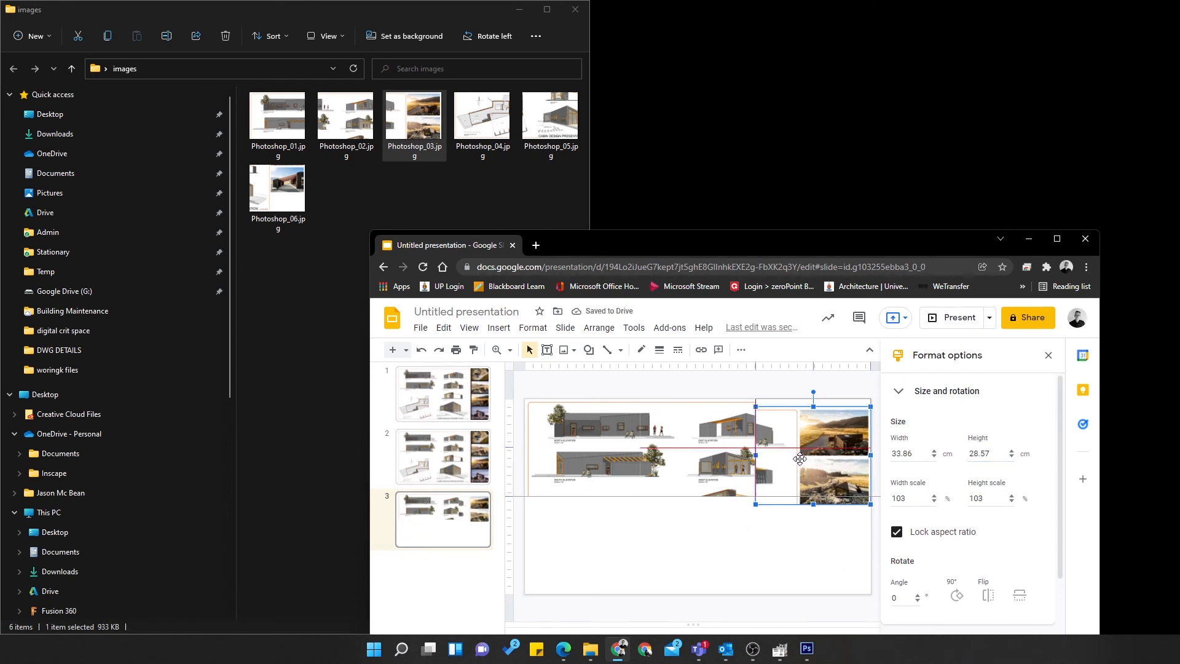
click(772, 547)
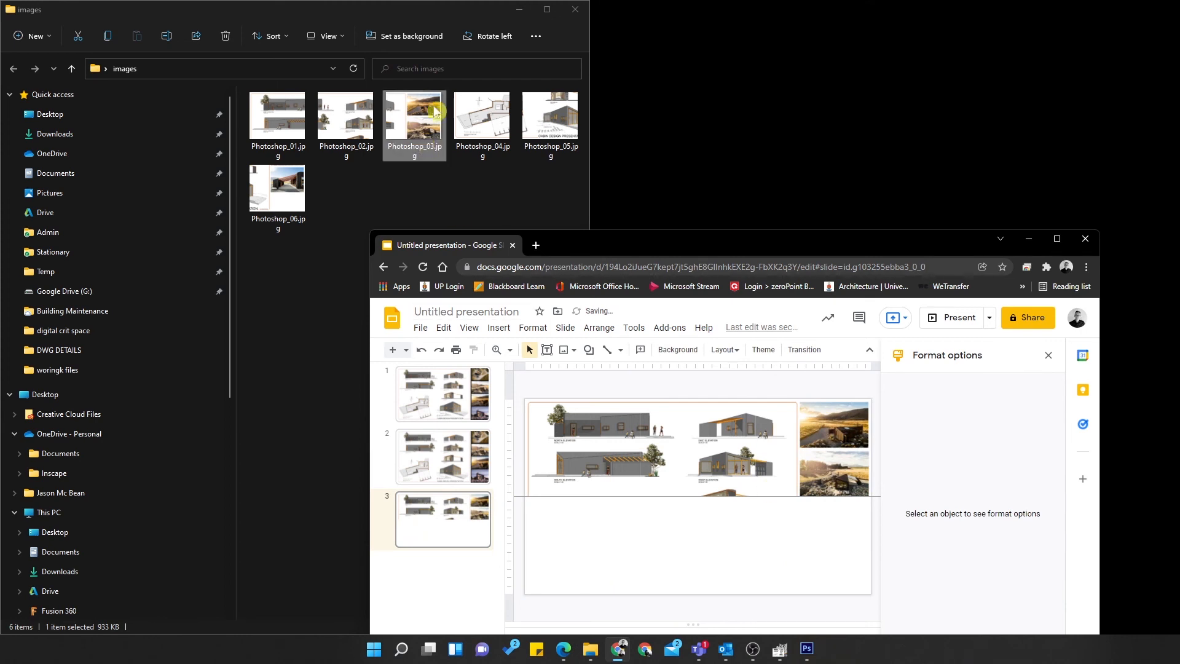
Step: Insert Photoshop_04.jpg on the third slide, set its height to 28.57 cm and align it to the slide's lower-left corner
click(499, 127)
drag(482, 115, 642, 541)
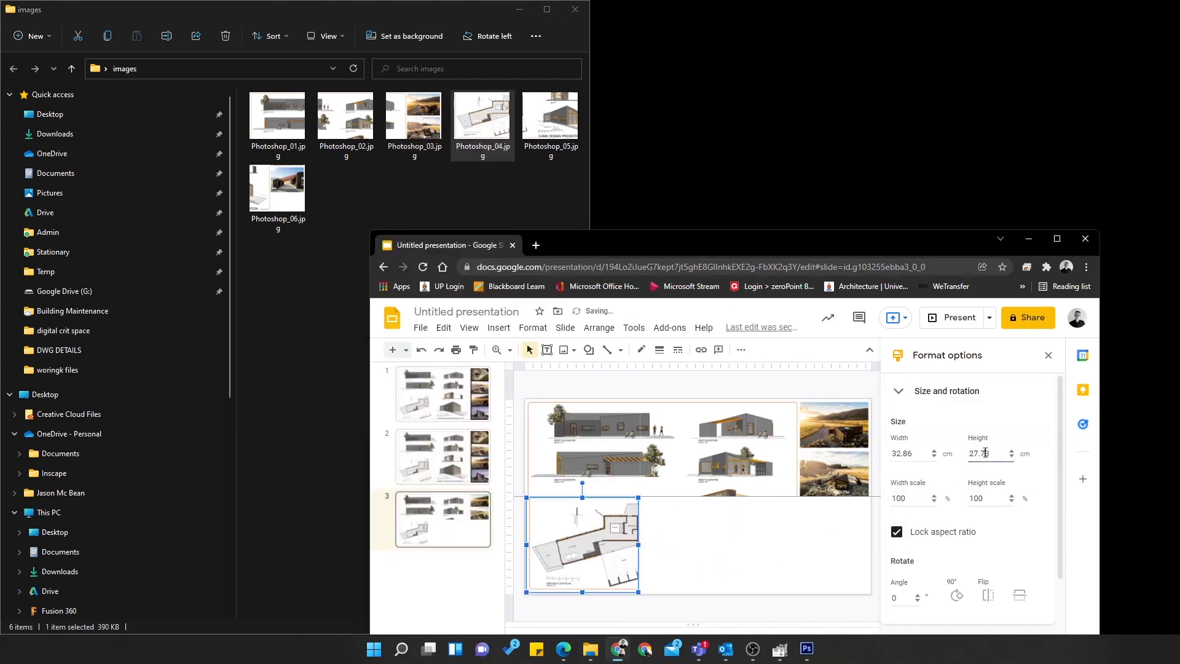
text(28.57)
drag(577, 557, 575, 555)
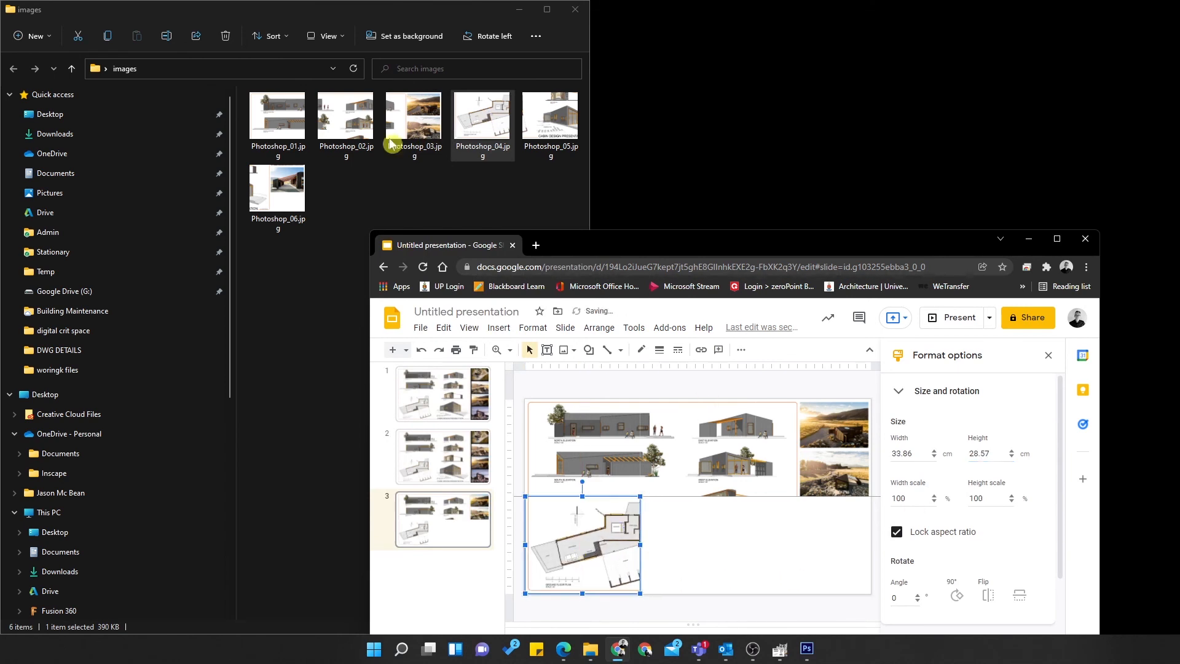
Step: Insert Photoshop_05.jpg on the third slide at 28.57 cm height and align it beside Photoshop_04.jpg in the lower row
drag(535, 125, 754, 580)
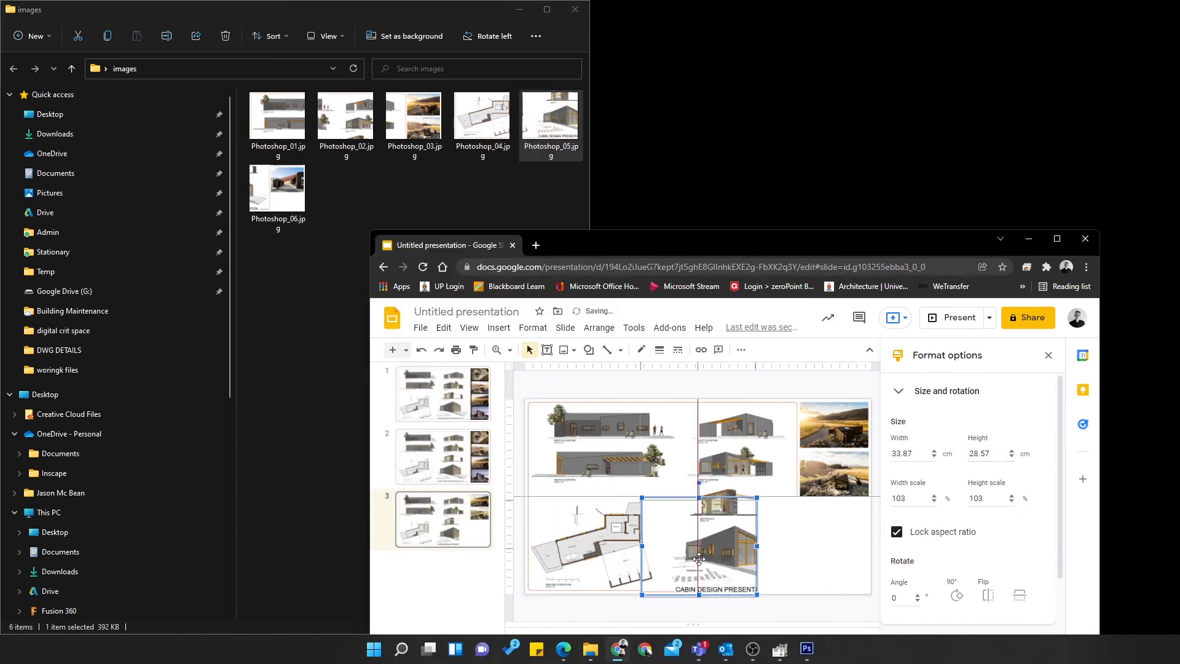
click(799, 539)
mouse_move(693, 549)
mouse_down()
mouse_move(739, 546)
mouse_move(694, 538)
mouse_up()
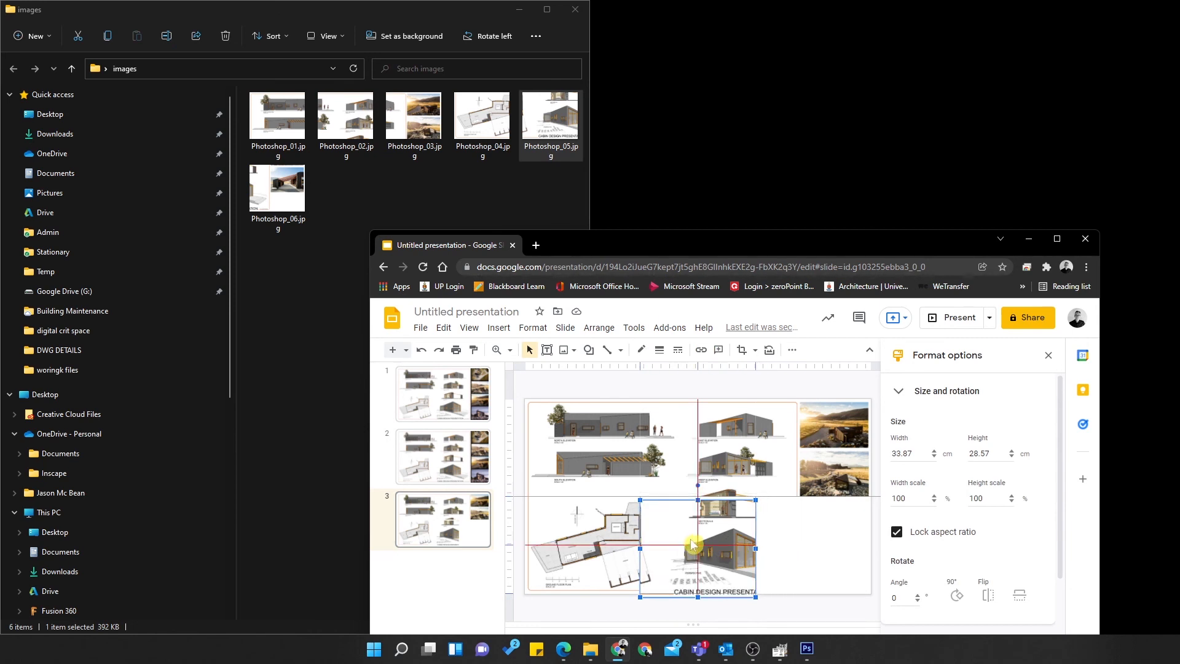
click(797, 549)
Step: Insert Photoshop_06.jpg on the third slide, set its height to 28.57 cm and align it to the slide's lower-right corner
drag(276, 188, 782, 576)
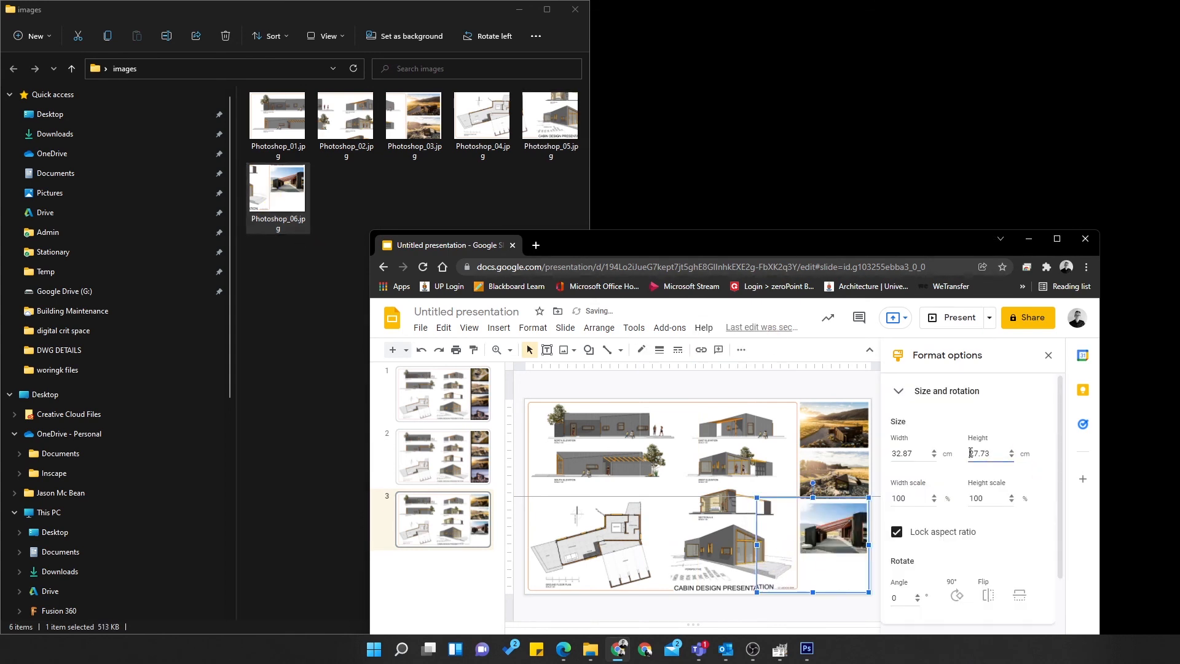
click(801, 547)
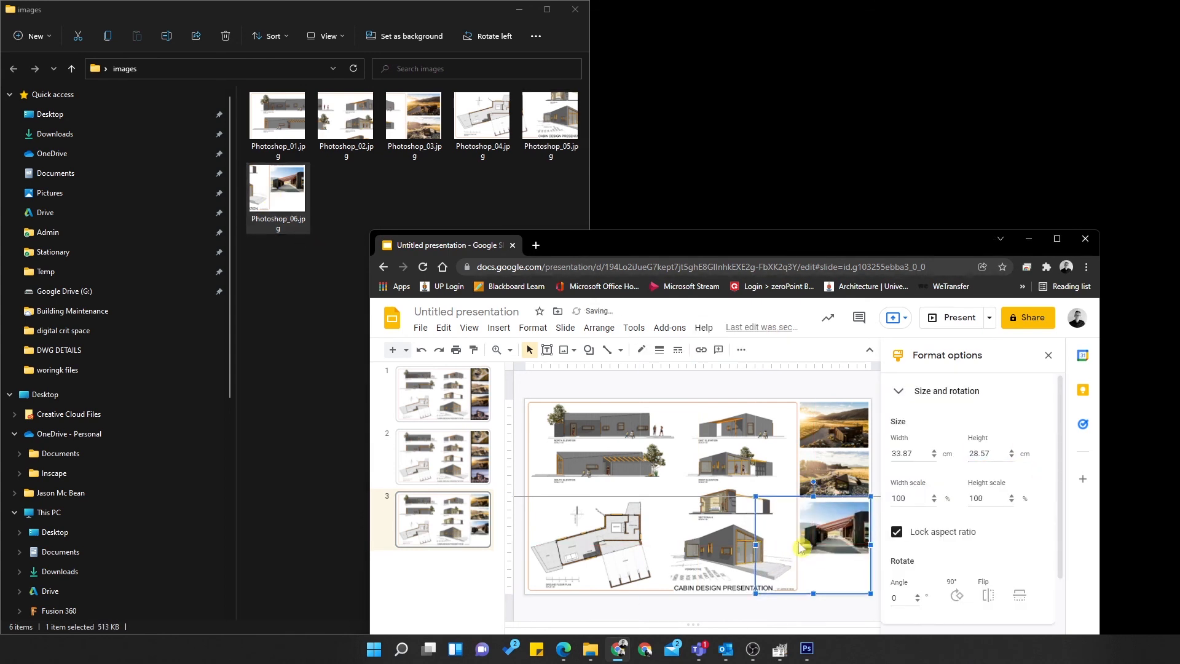
Step: Maximize the presentation window and compare the reassembled board on the third slide with the first two slides
click(1057, 239)
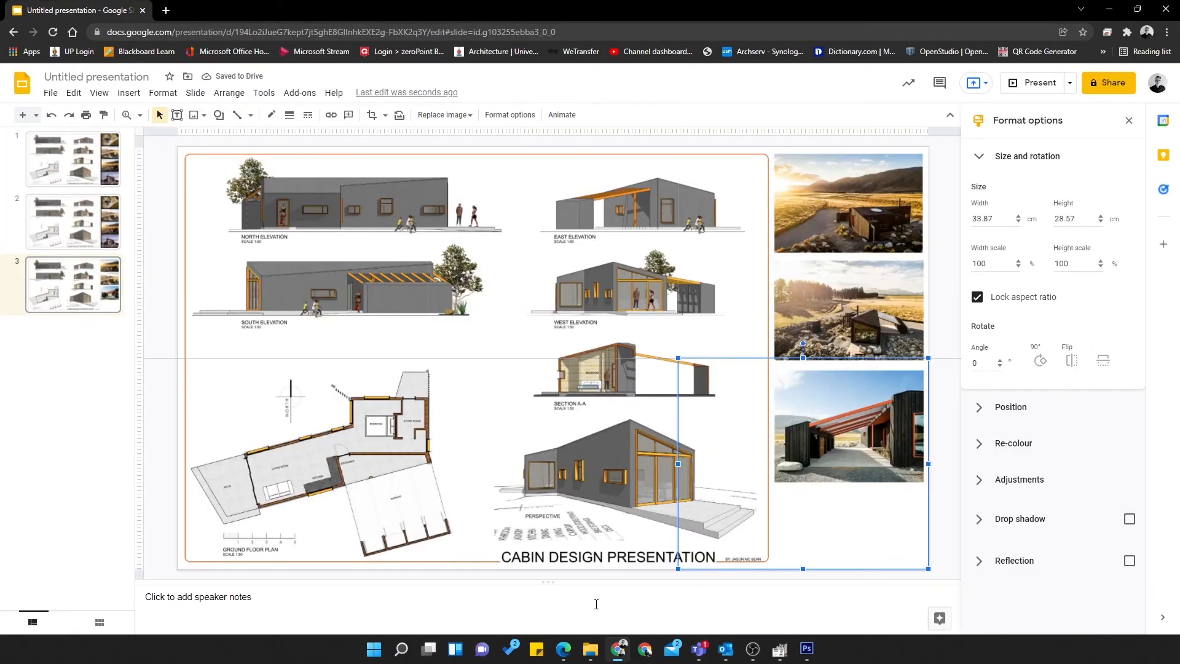
click(568, 267)
click(662, 478)
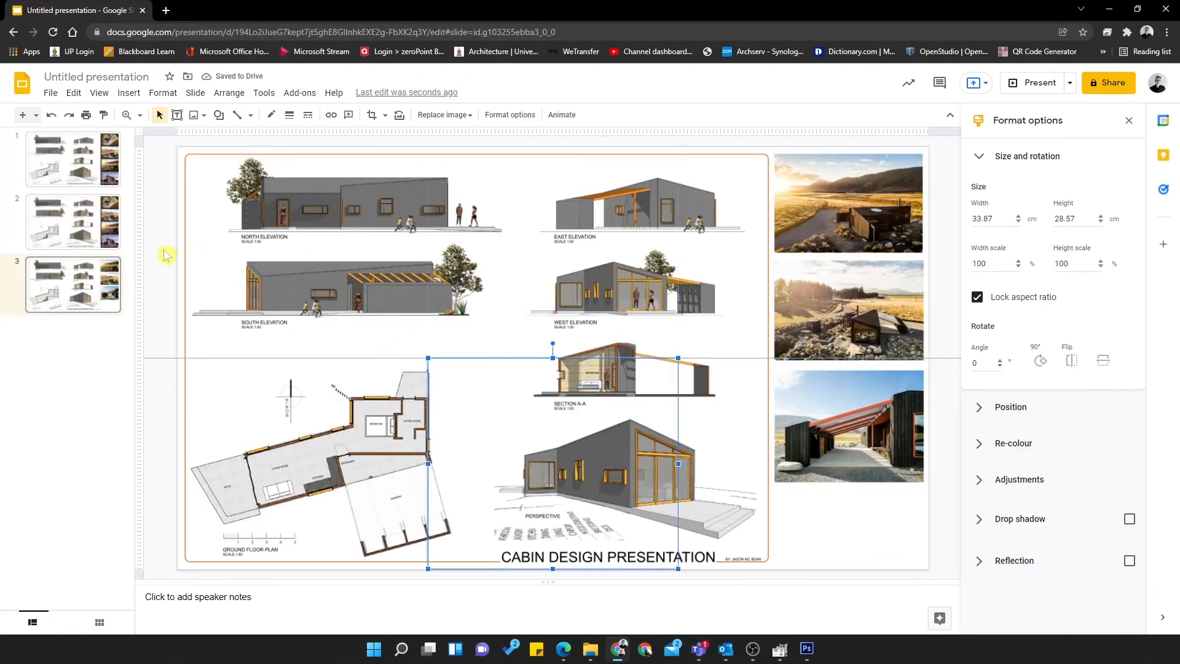
click(76, 215)
click(86, 283)
click(91, 228)
click(97, 161)
click(75, 224)
click(81, 274)
click(868, 462)
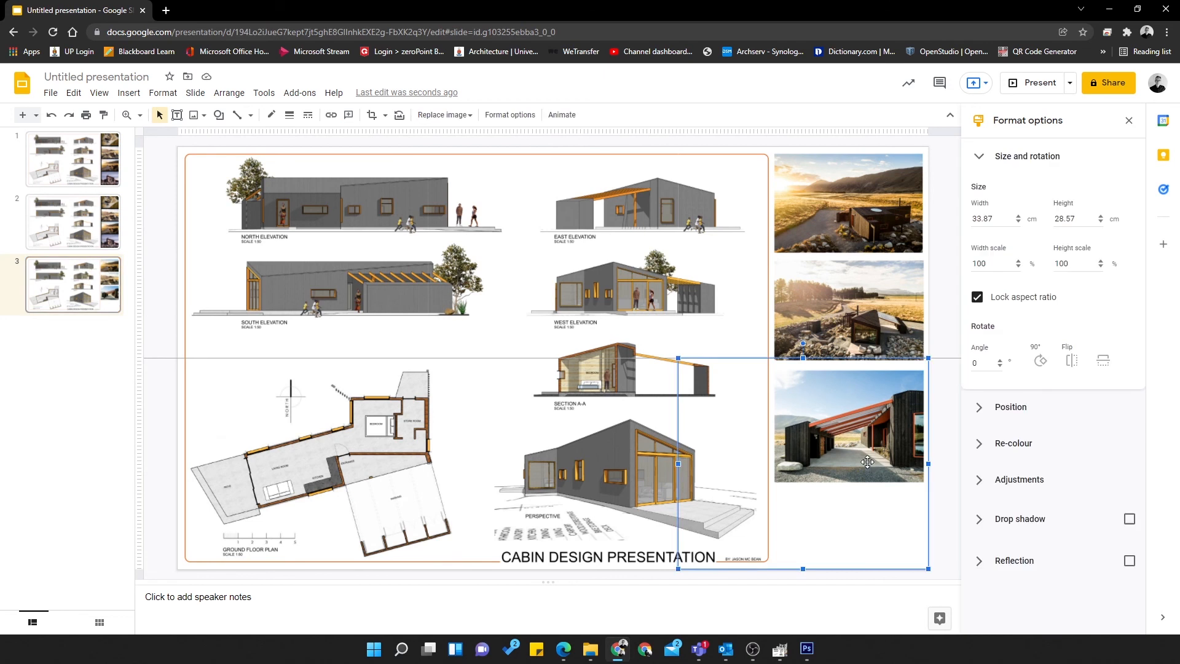
Step: Examine the image sharpness of the tree beside the south elevation on the third slide at high magnification
click(134, 115)
click(473, 283)
click(478, 281)
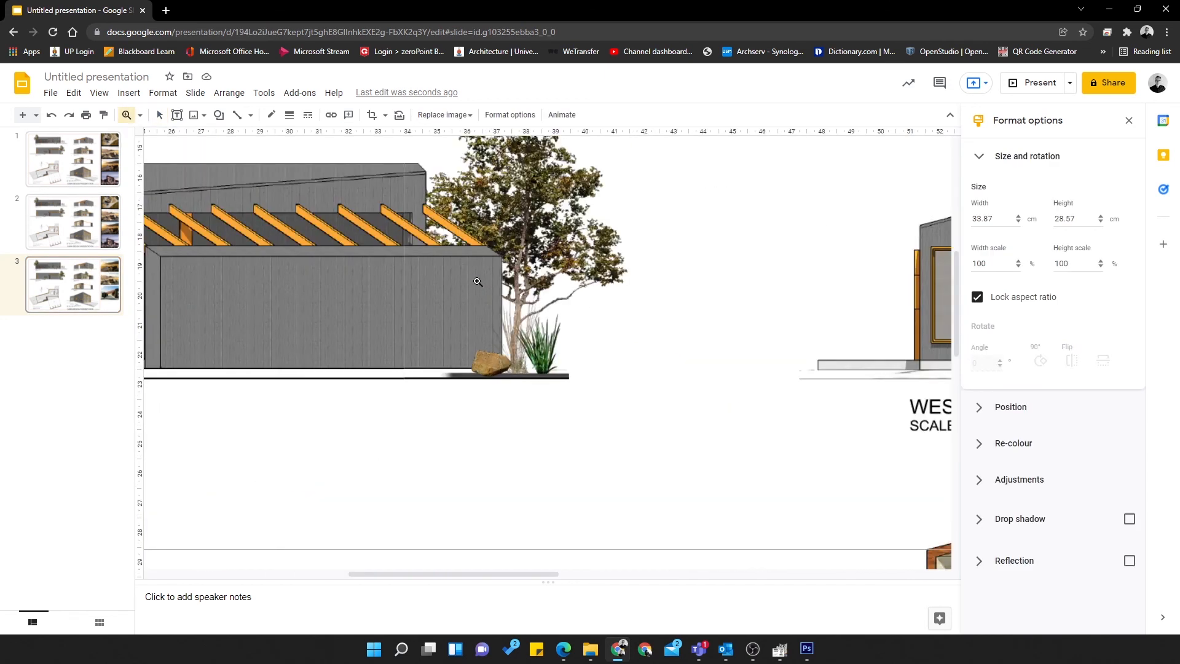
click(477, 282)
click(579, 439)
key(Page_Up)
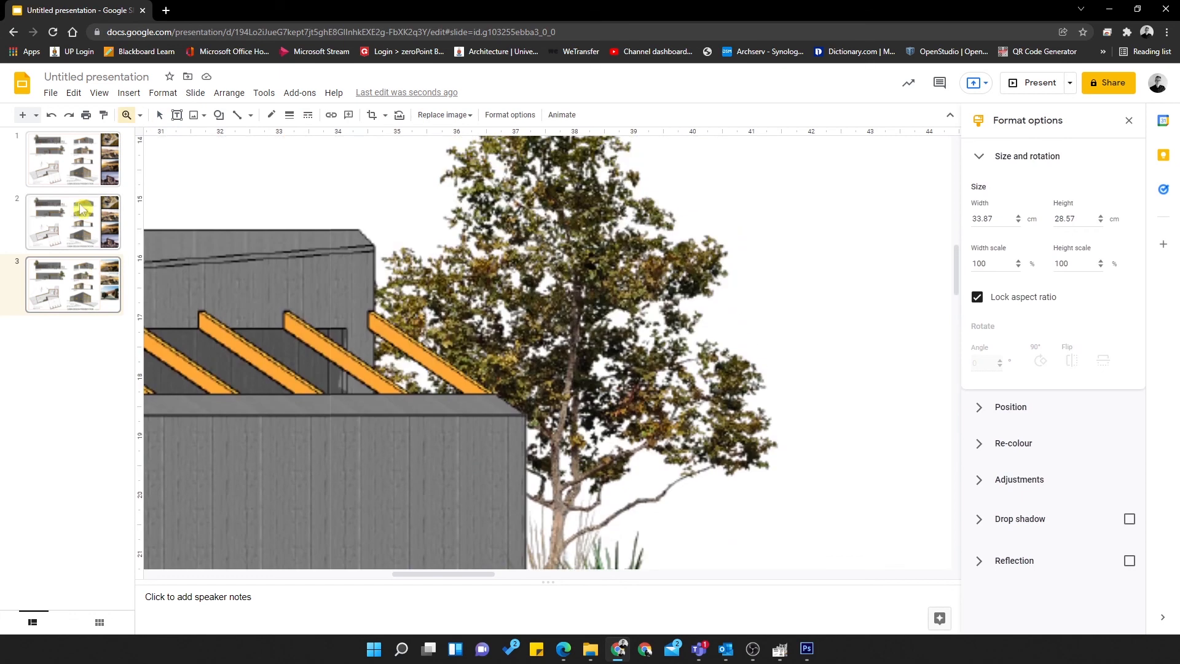
click(56, 274)
click(68, 226)
click(77, 285)
click(650, 380)
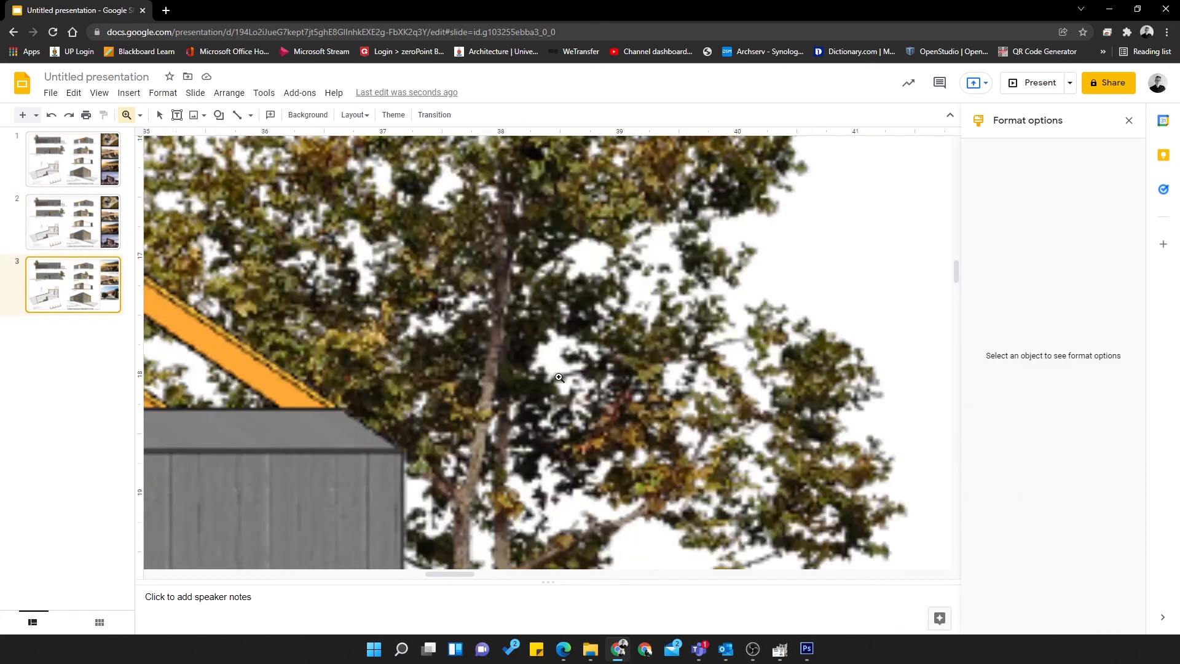
click(559, 377)
click(559, 378)
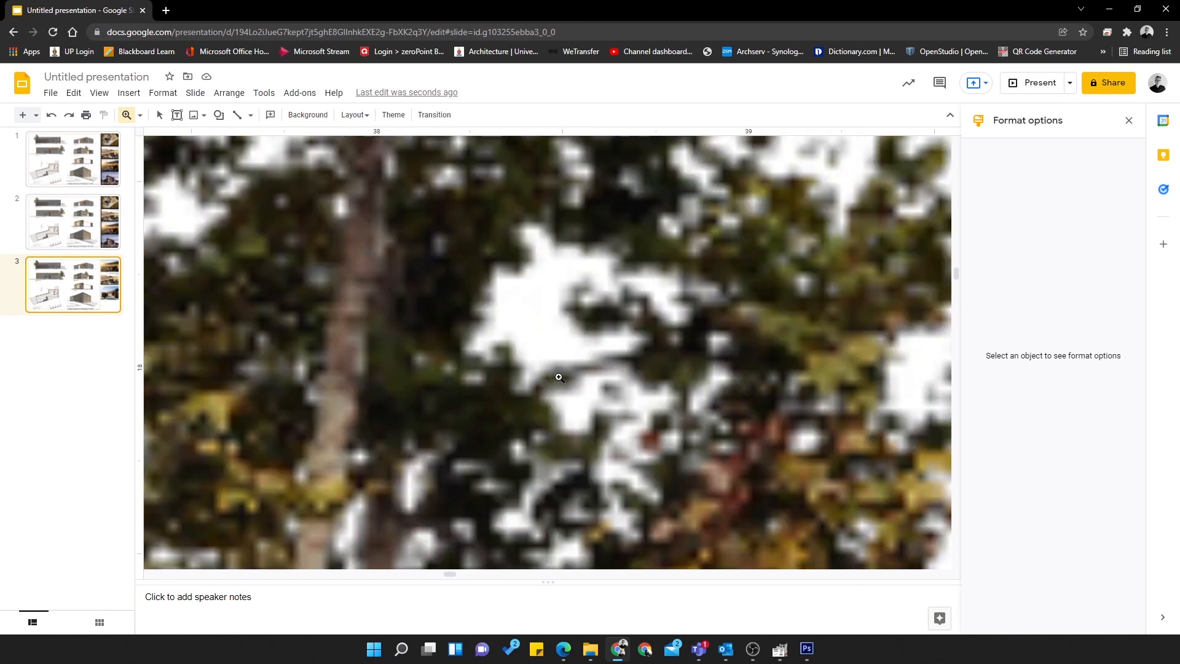
right_click(572, 377)
right_click(585, 376)
right_click(590, 375)
right_click(590, 375)
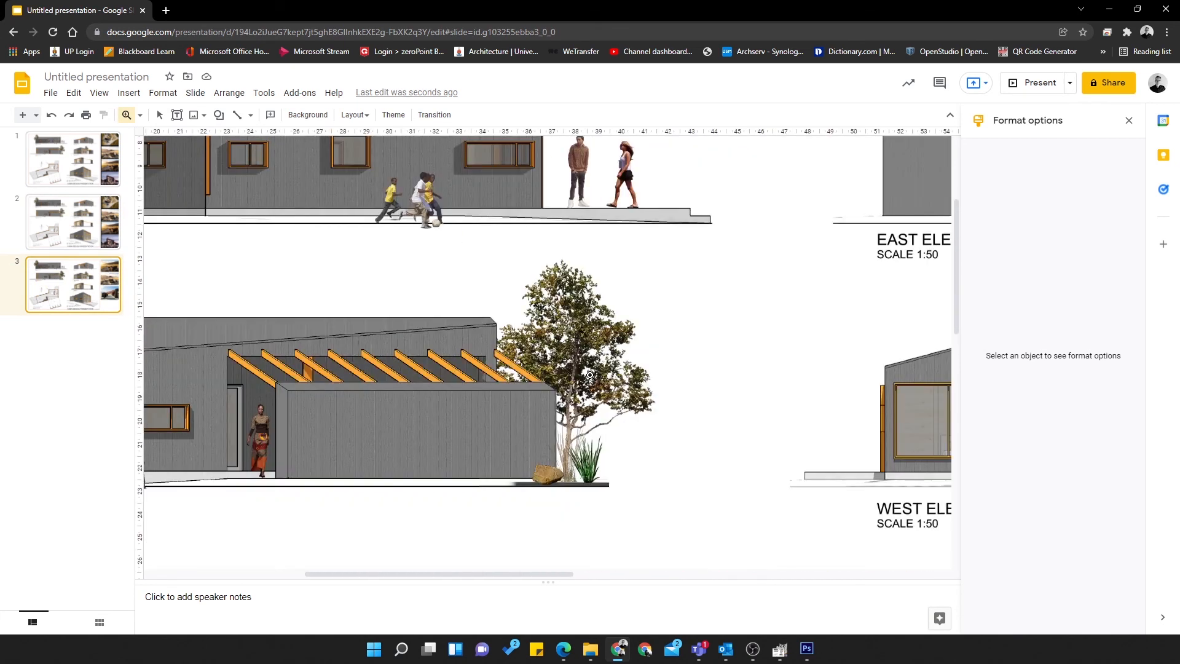
Step: Inspect the whole board on the third slide at a smaller page scale and the perspective's glazed doors in close-up
scroll(590, 375, down, 4)
key(ctrl+minus)
key(ctrl+minus)
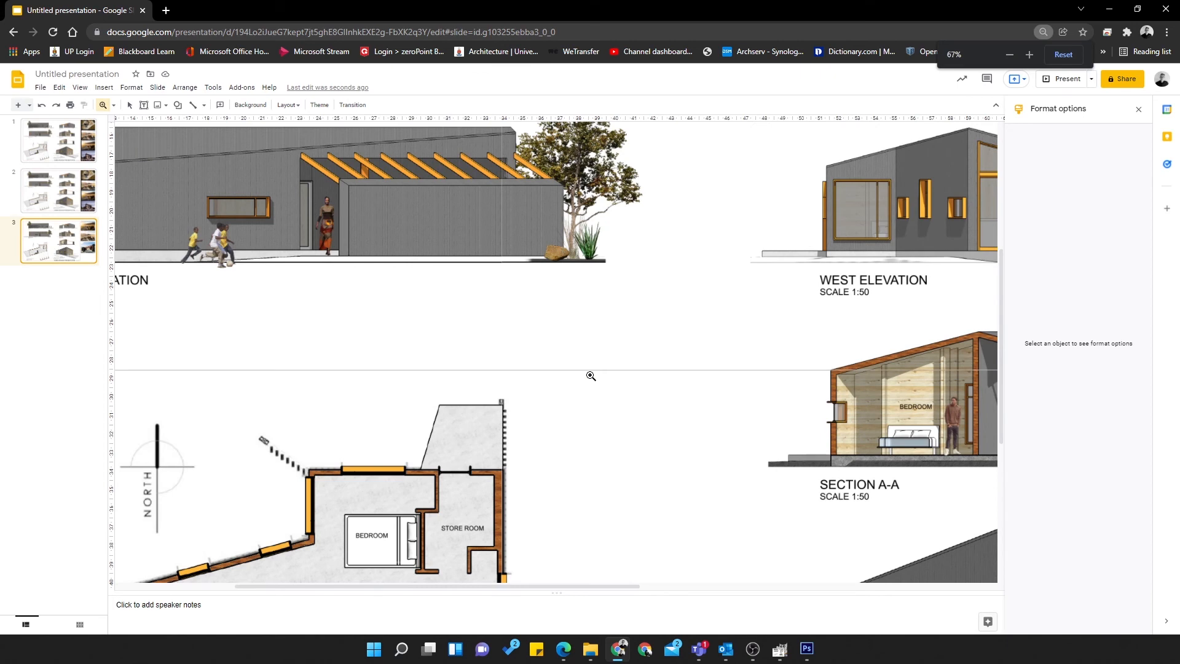
scroll(590, 375, down, 4)
right_click(538, 387)
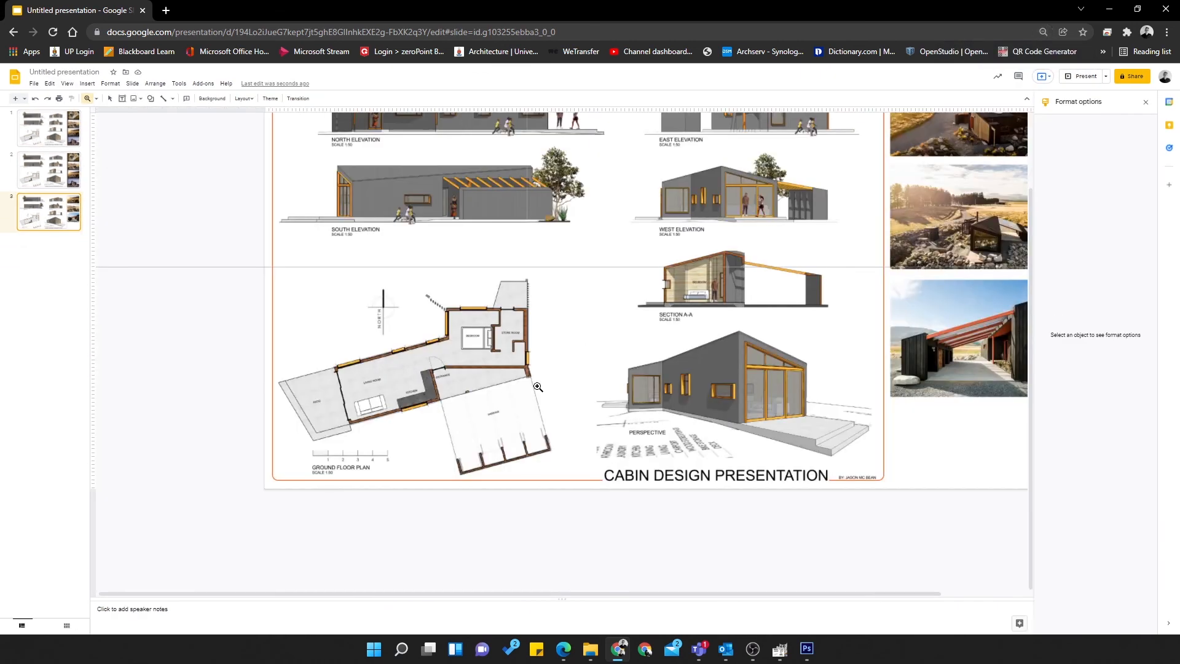
click(627, 426)
click(910, 395)
click(878, 399)
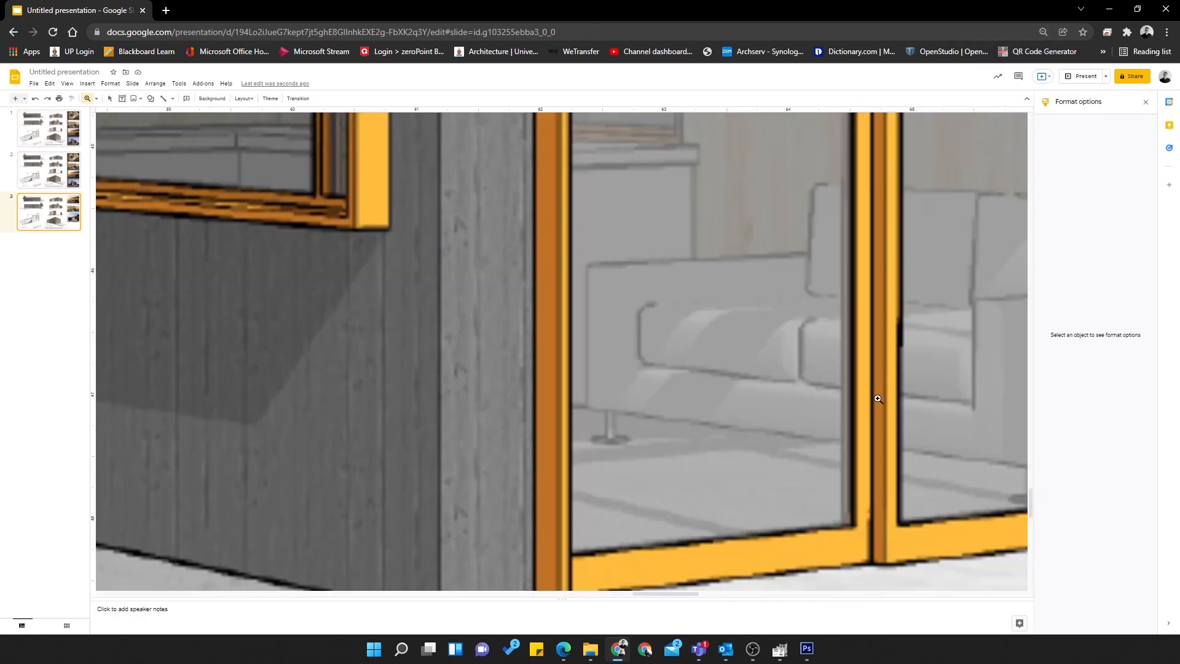
right_click(719, 402)
right_click(719, 402)
right_click(719, 402)
right_click(719, 402)
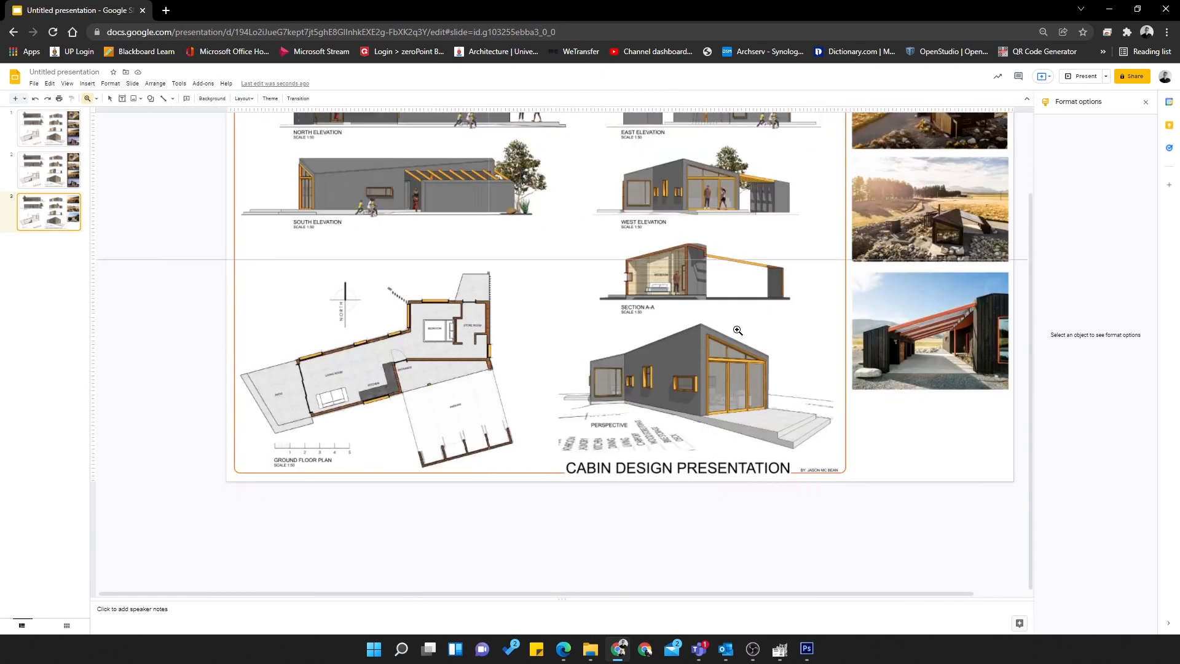